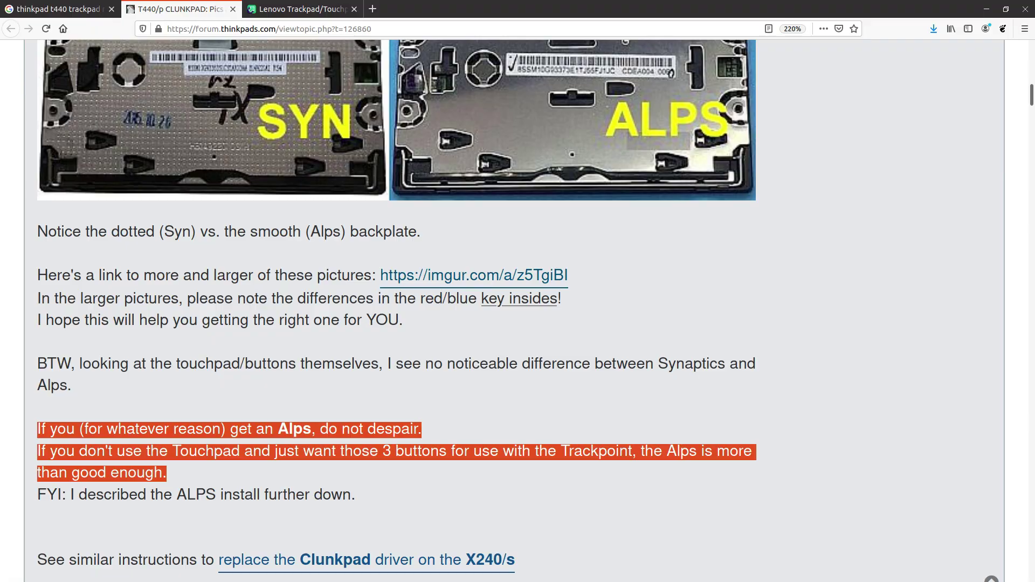
- Switch to the browser tab with the Synaptics vs Alps trackpad backplate pictures
{"action": "key", "text": "ctrl+Tab"}
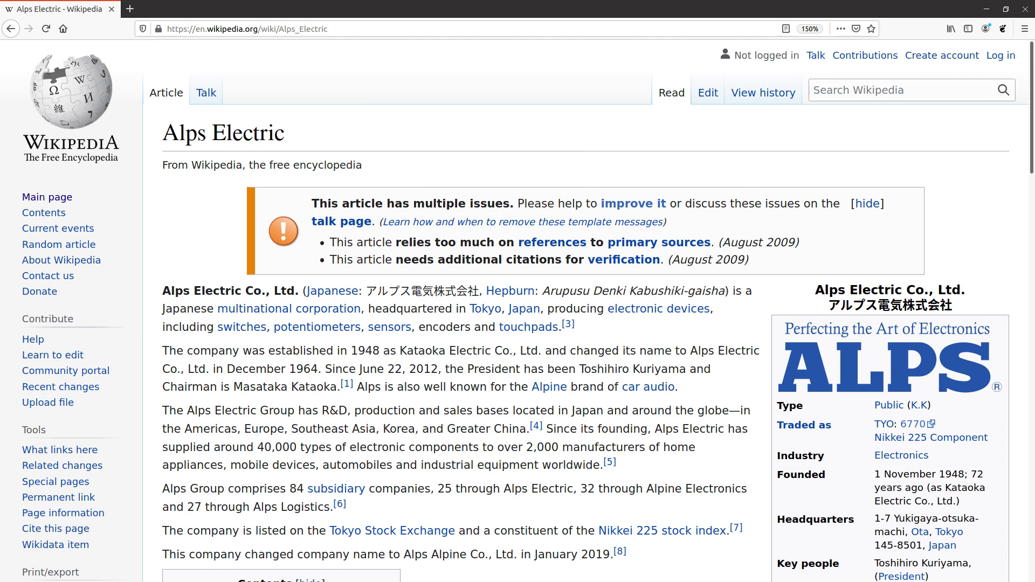
{"action": "scroll", "coordinate": [518, 324], "scroll_direction": "down", "scroll_amount": 15}
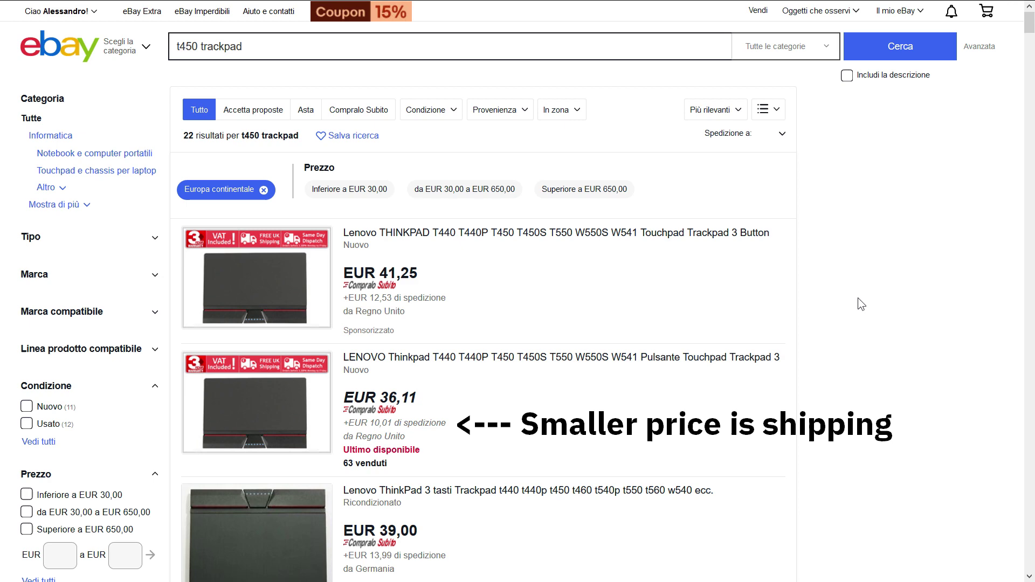
{"action": "scroll", "coordinate": [859, 298], "scroll_direction": "down", "scroll_amount": 6}
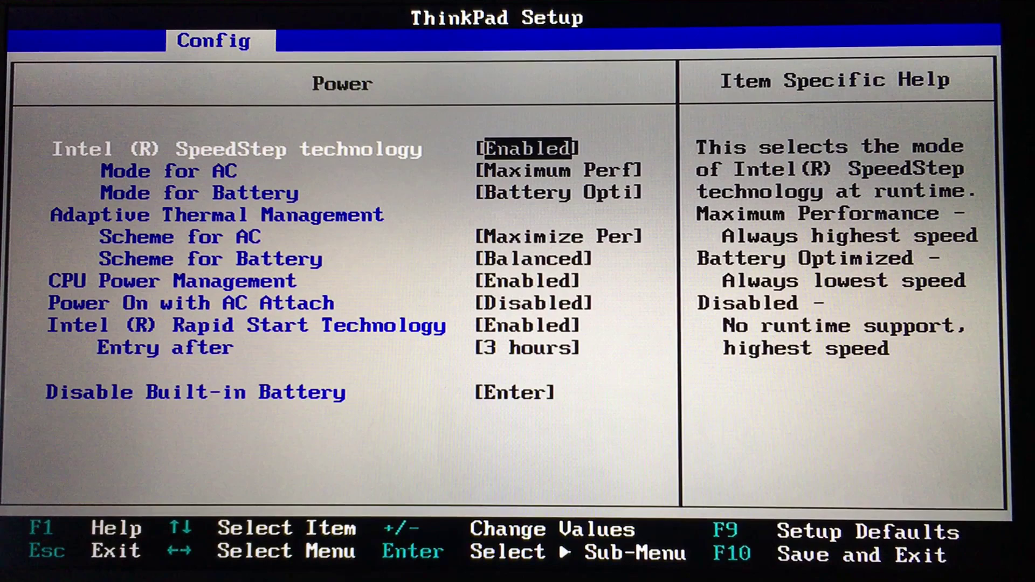
{"action": "key", "text": "Down"}
{"action": "key", "text": "Down"}
{"action": "key", "text": "Down"}
{"action": "key", "text": "Down"}
{"action": "key", "text": "Down"}
{"action": "key", "text": "Down"}
{"action": "key", "text": "Return"}
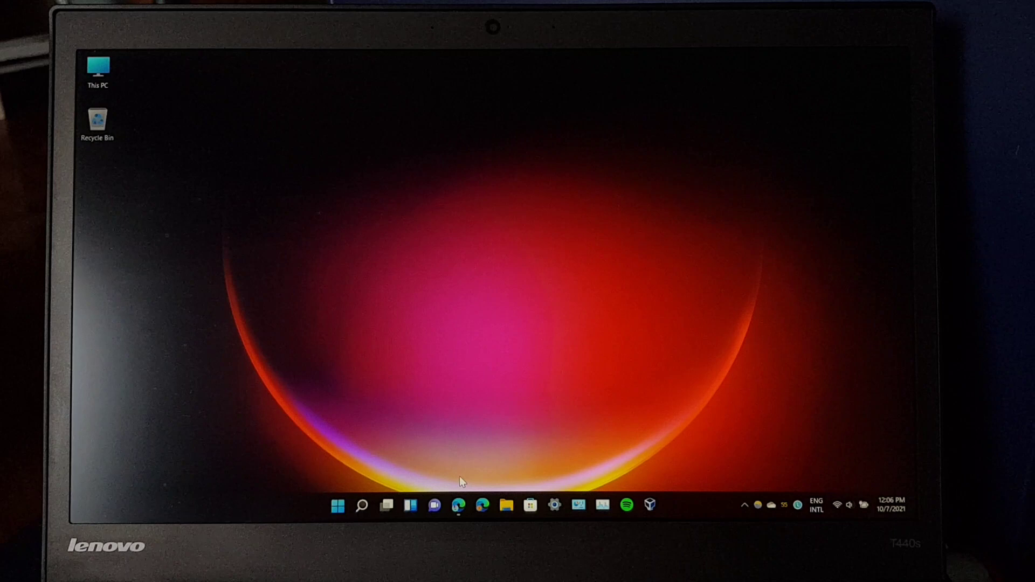
{"action": "key", "text": "super+Pause"}
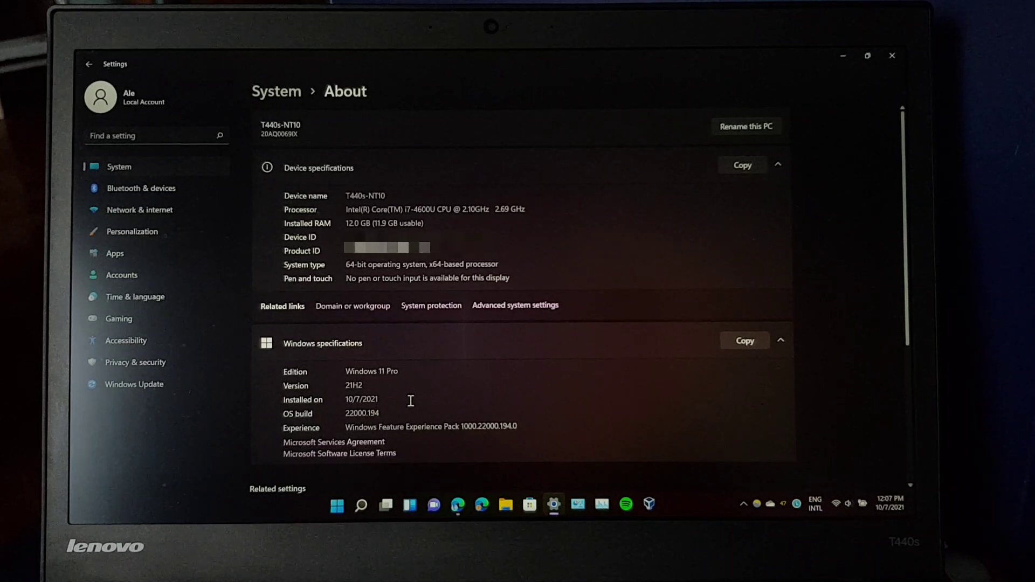
{"action": "left_click", "coordinate": [891, 55]}
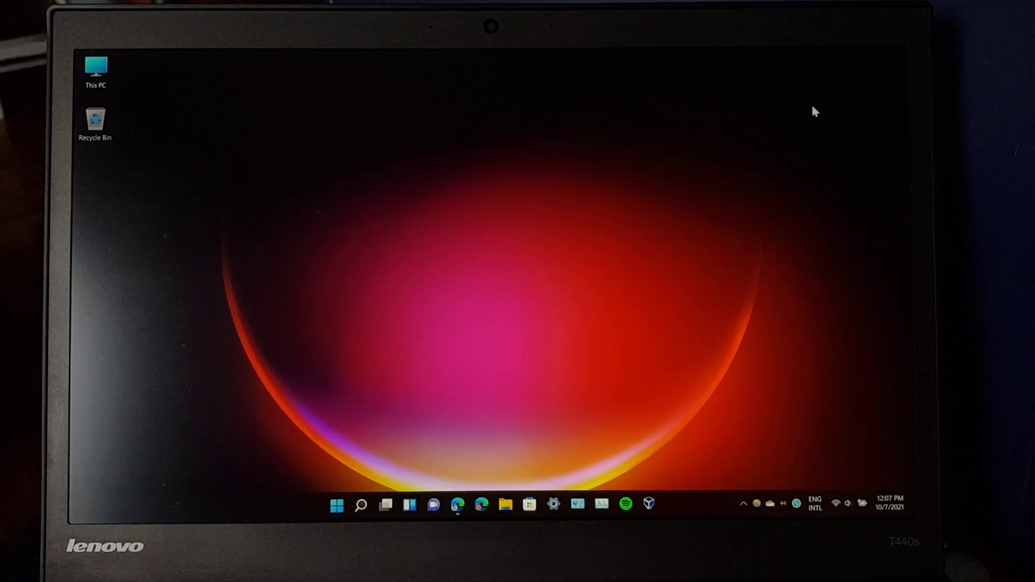
- Return to Edge and open Lenovo's Alps UltraNav Driver page from the n19gx17w search results
{"action": "left_click", "coordinate": [457, 504]}
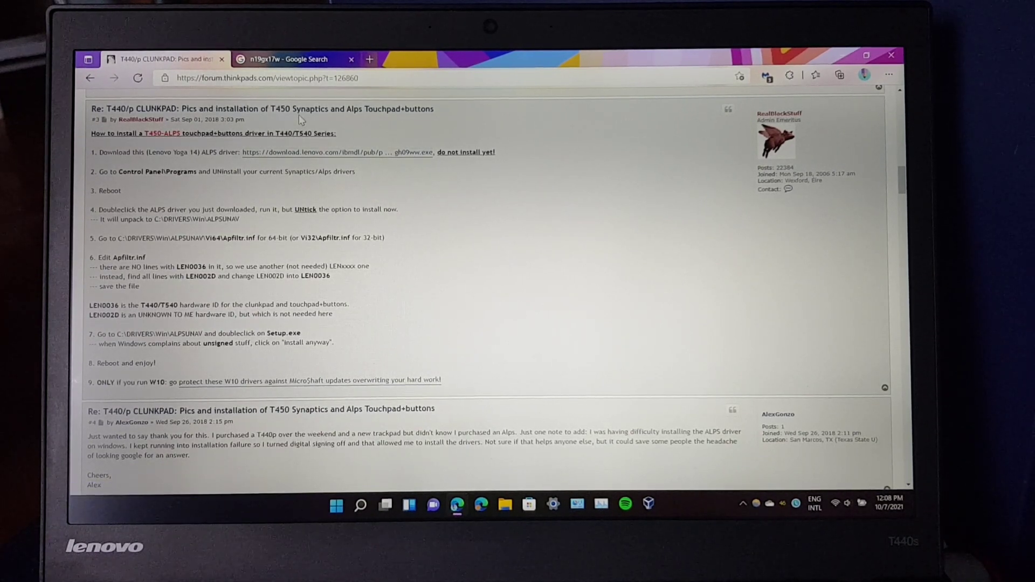
{"action": "left_click", "coordinate": [292, 59]}
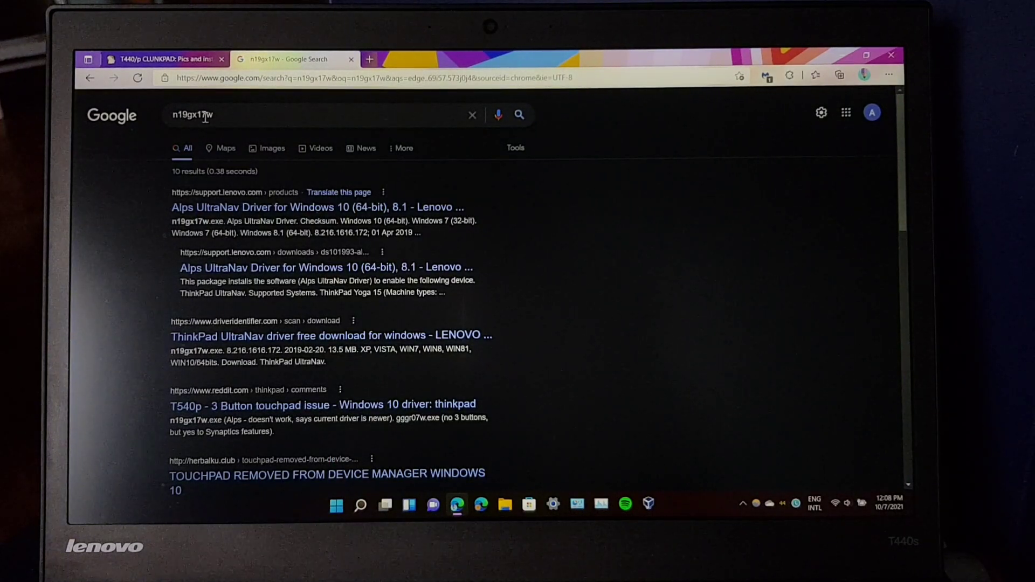
{"action": "left_click", "coordinate": [232, 208]}
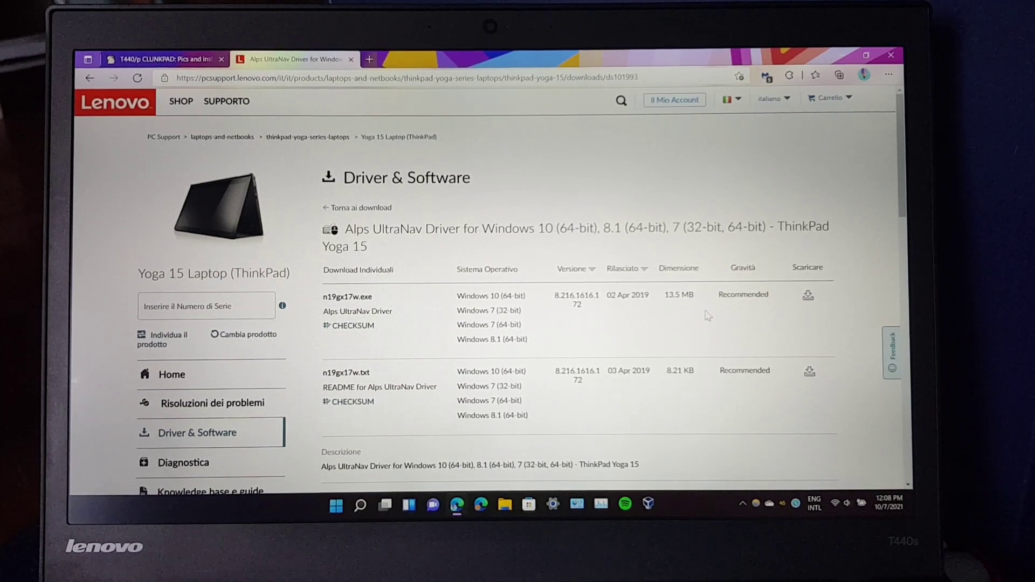
- Save n19gx17w.exe to Downloads, then return to the forum instructions and Control Panel
{"action": "left_click", "coordinate": [808, 297]}
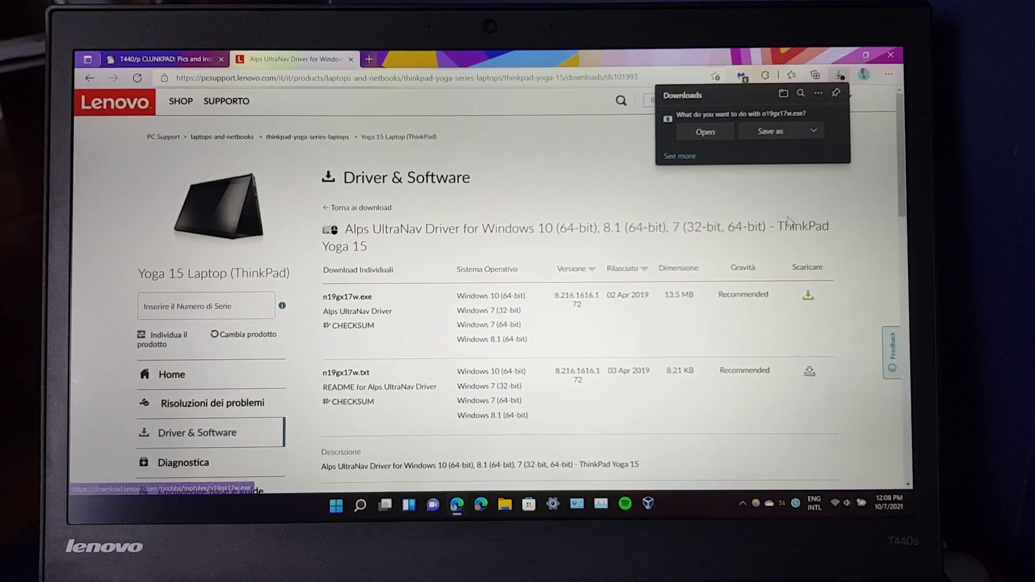
{"action": "mouse_move", "coordinate": [752, 121]}
{"action": "left_click", "coordinate": [764, 132]}
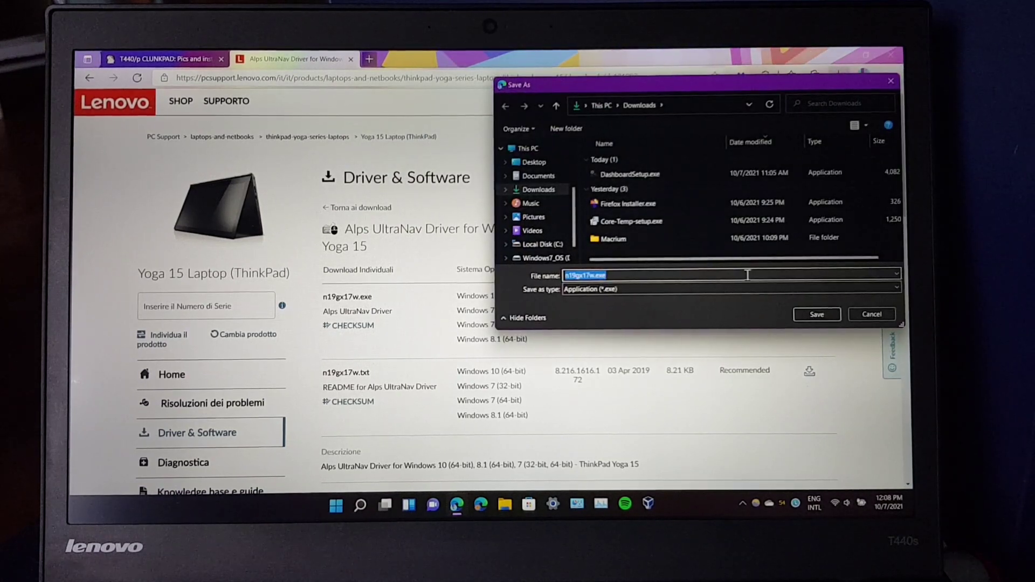
{"action": "left_click", "coordinate": [810, 313]}
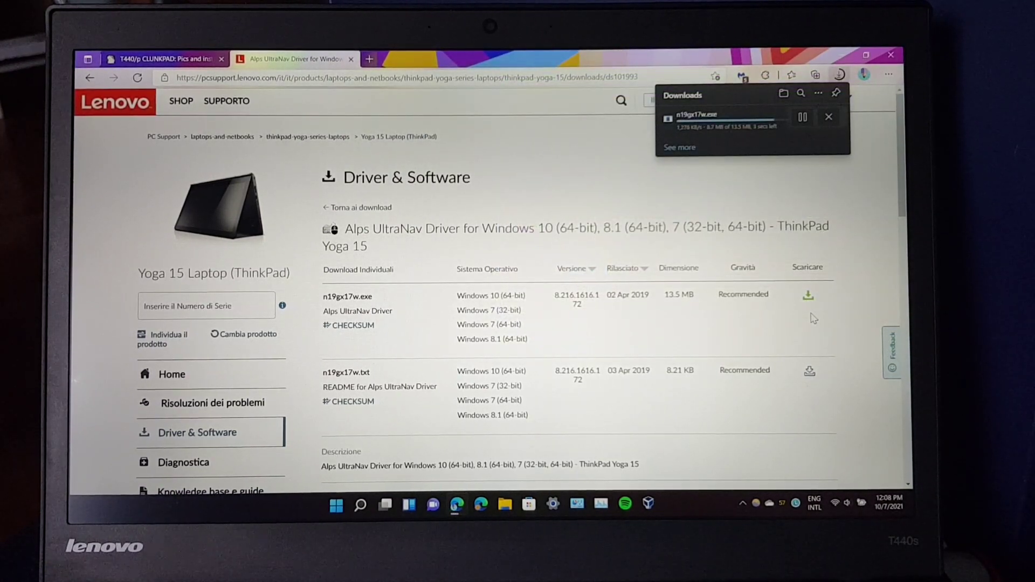
{"action": "left_click", "coordinate": [185, 57]}
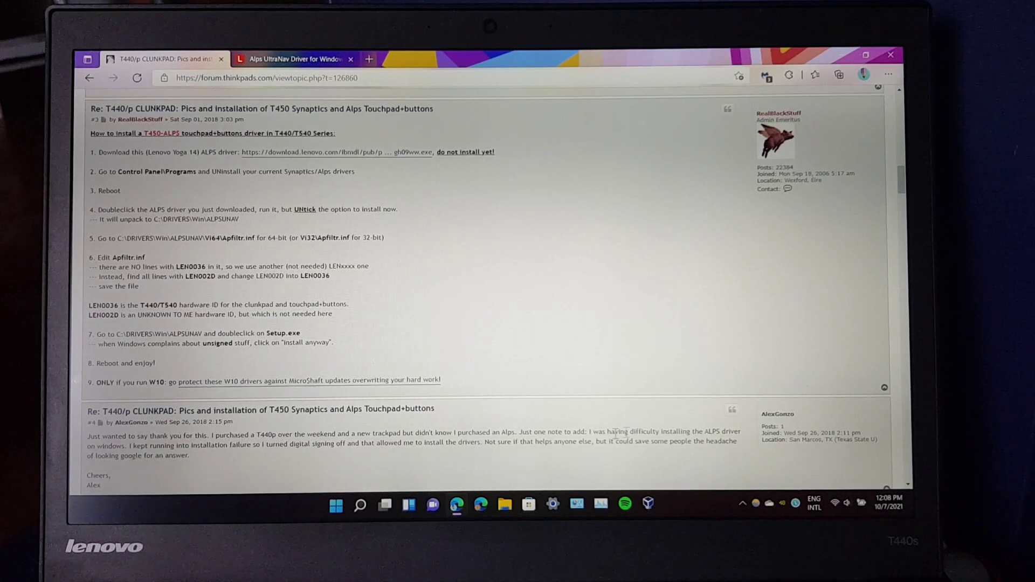
{"action": "left_click", "coordinate": [577, 503]}
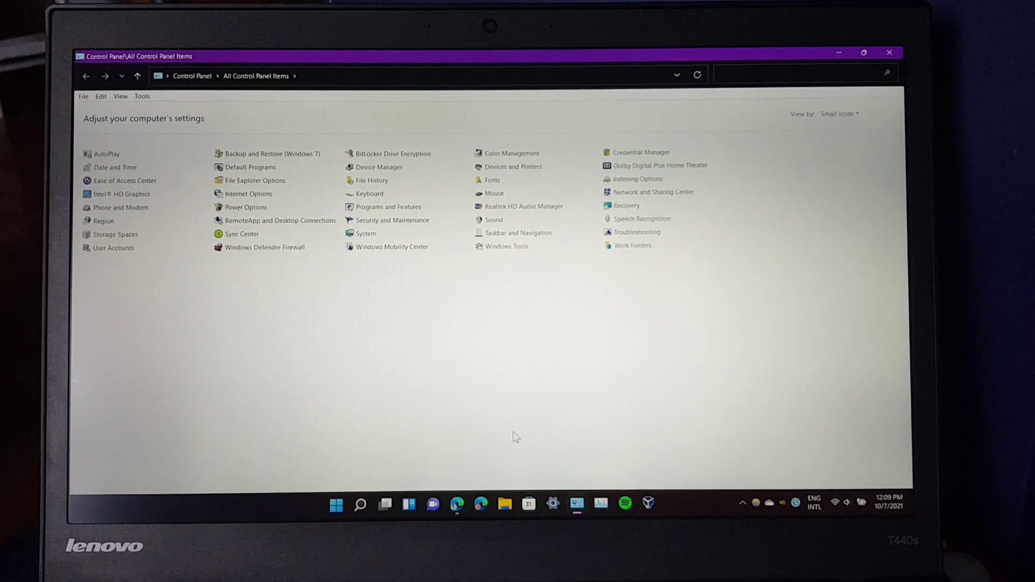
- Auto-scroll through the forum installation instructions
{"action": "key", "text": "alt+Tab"}
{"action": "middle_click", "coordinate": [424, 244]}
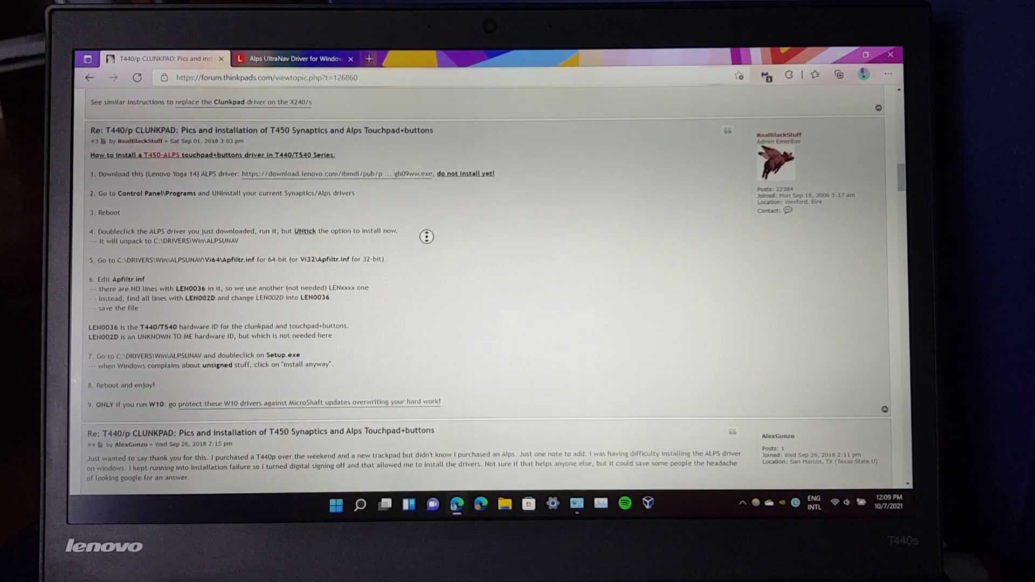
{"action": "right_click", "coordinate": [426, 240]}
{"action": "key", "text": "Escape"}
- Confirm in Mouse properties that the device is the Synaptics Pointing Device, then cancel
{"action": "key", "text": "alt+Tab"}
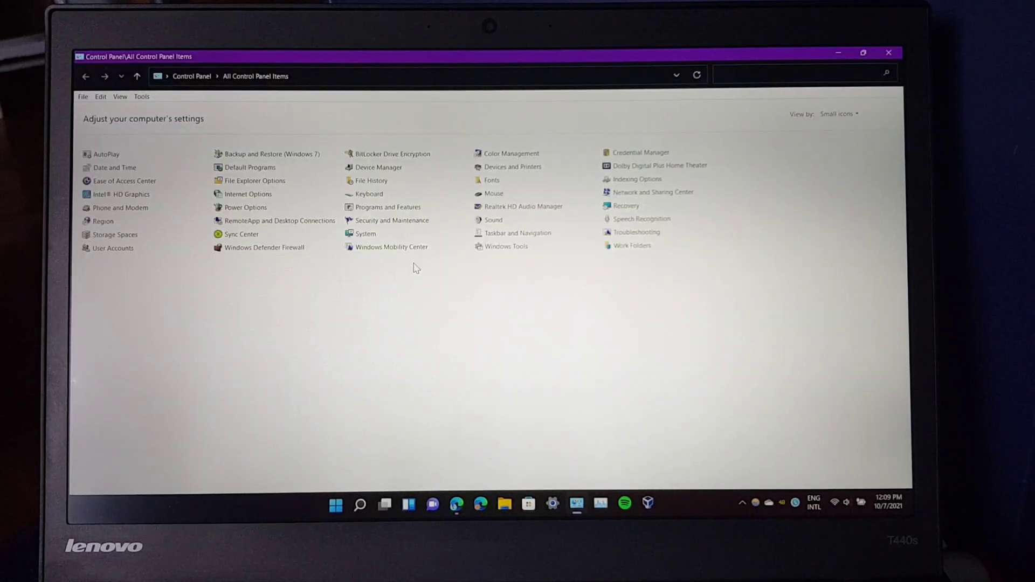
{"action": "left_click", "coordinate": [491, 195]}
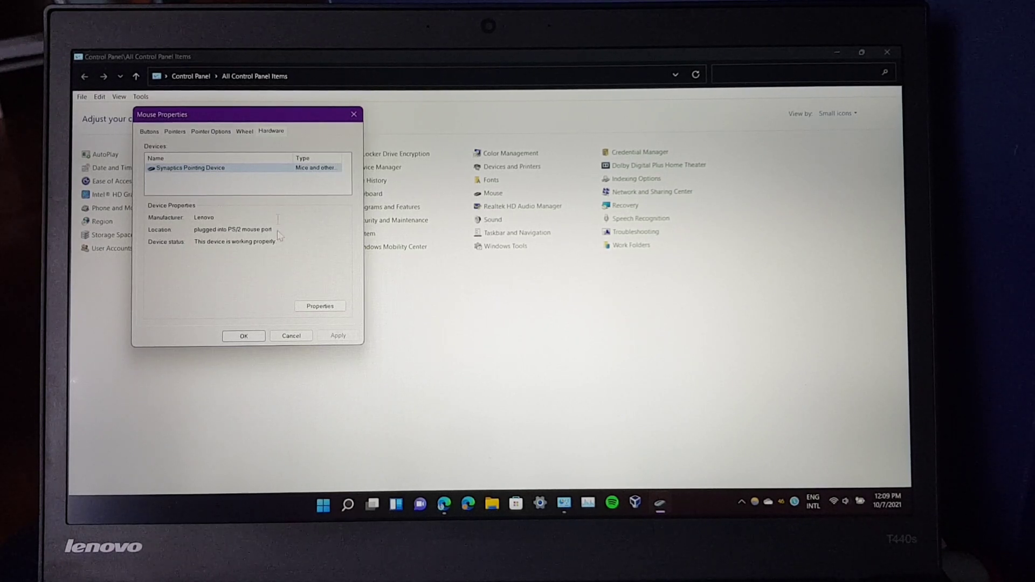
{"action": "left_click", "coordinate": [291, 337]}
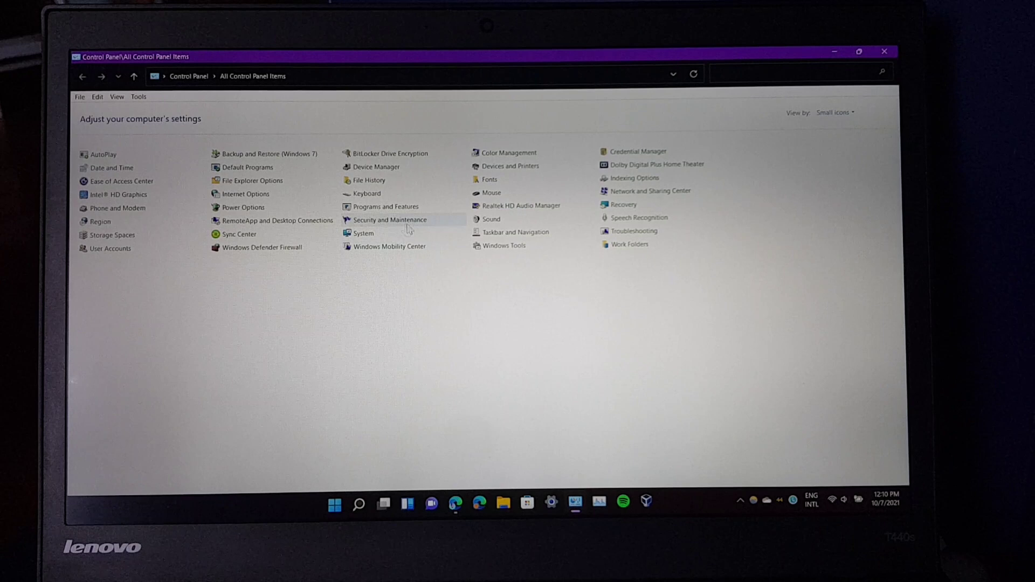
- Uninstall Synaptics Pointing Device Driver via Programs and Features, then return to the browser
{"action": "left_click", "coordinate": [394, 207]}
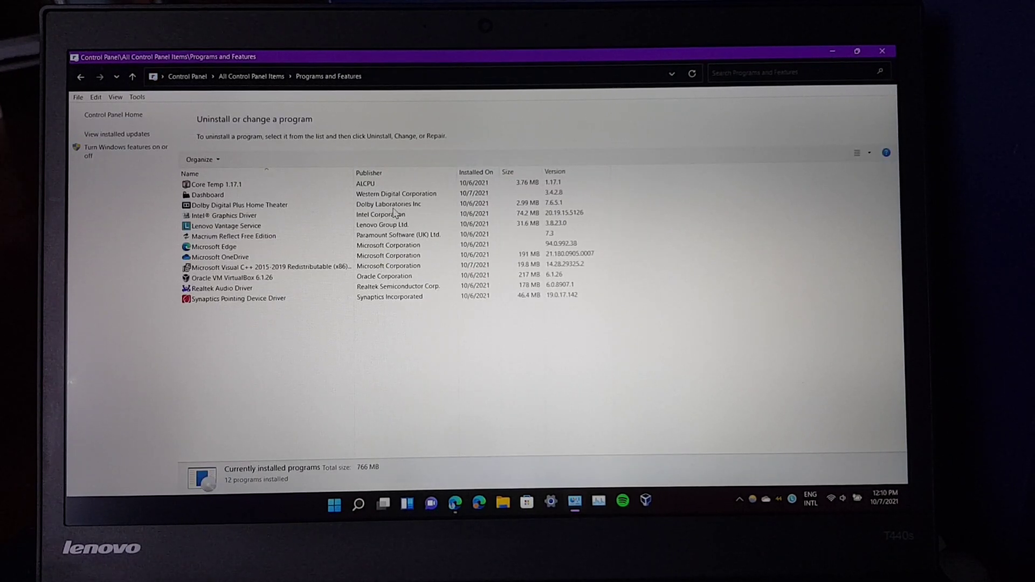
{"action": "left_click", "coordinate": [207, 299]}
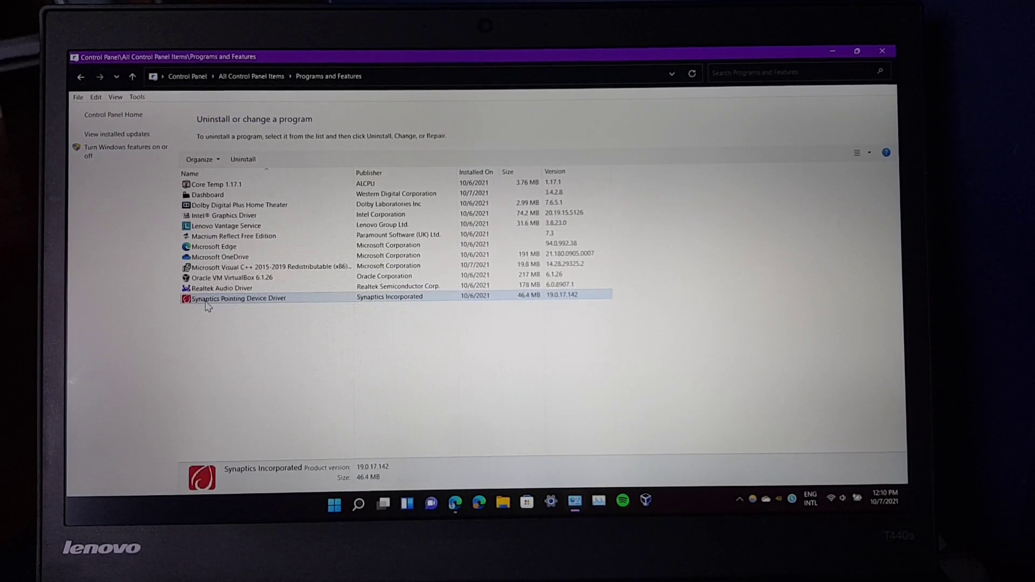
{"action": "left_click", "coordinate": [242, 159]}
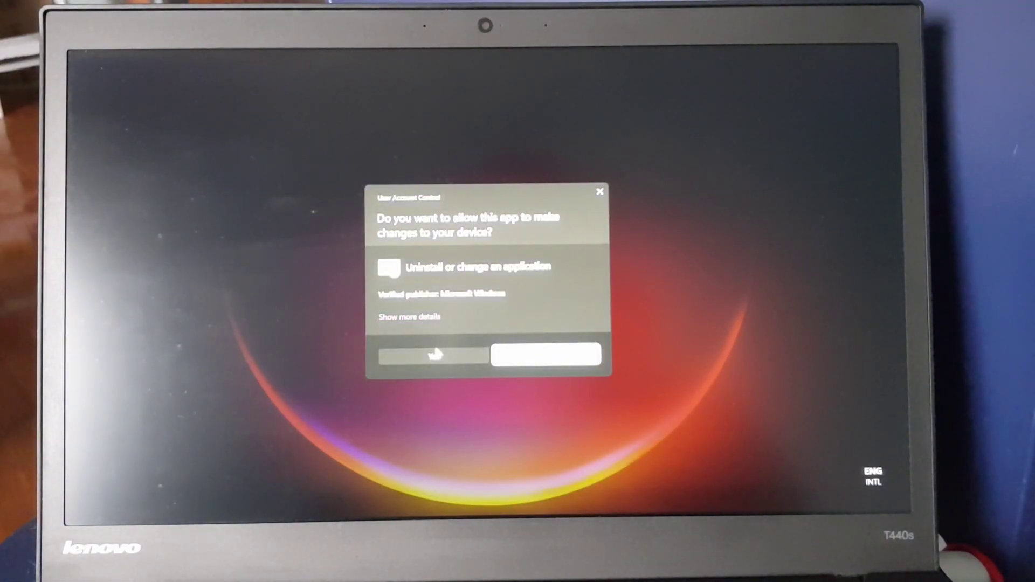
{"action": "left_click", "coordinate": [438, 356]}
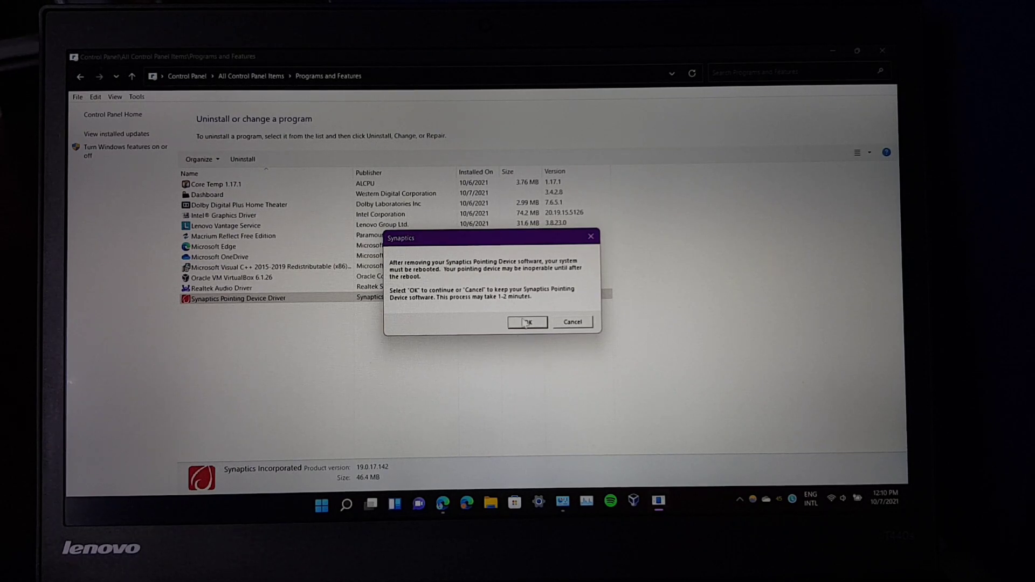
{"action": "left_click", "coordinate": [528, 322]}
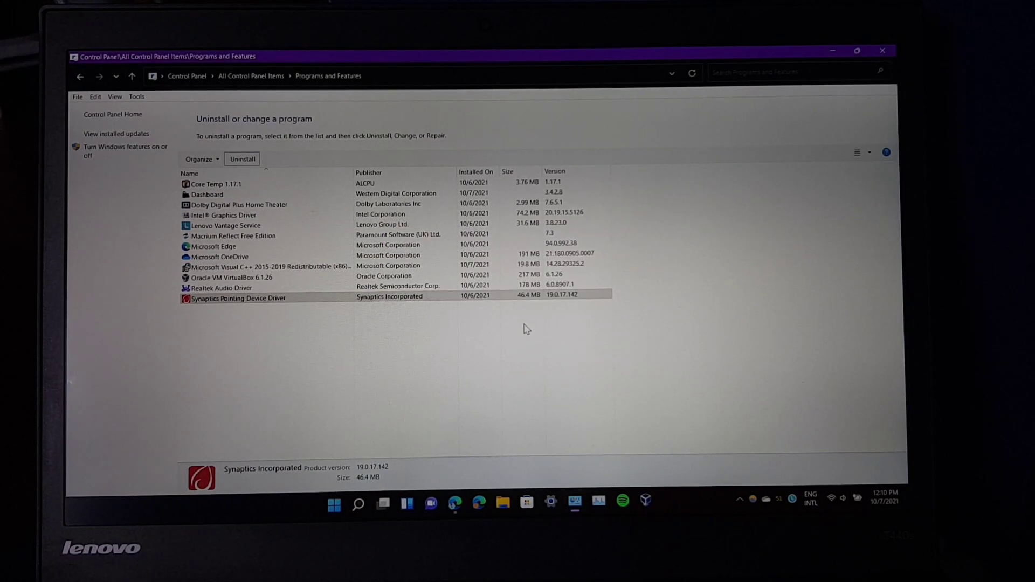
{"action": "left_click", "coordinate": [566, 307]}
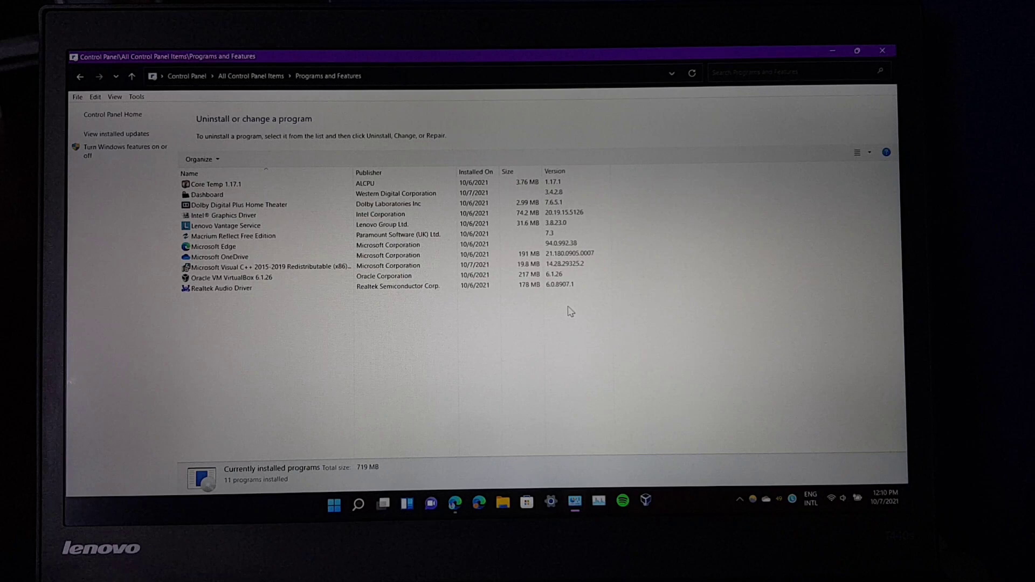
{"action": "left_click", "coordinate": [455, 503]}
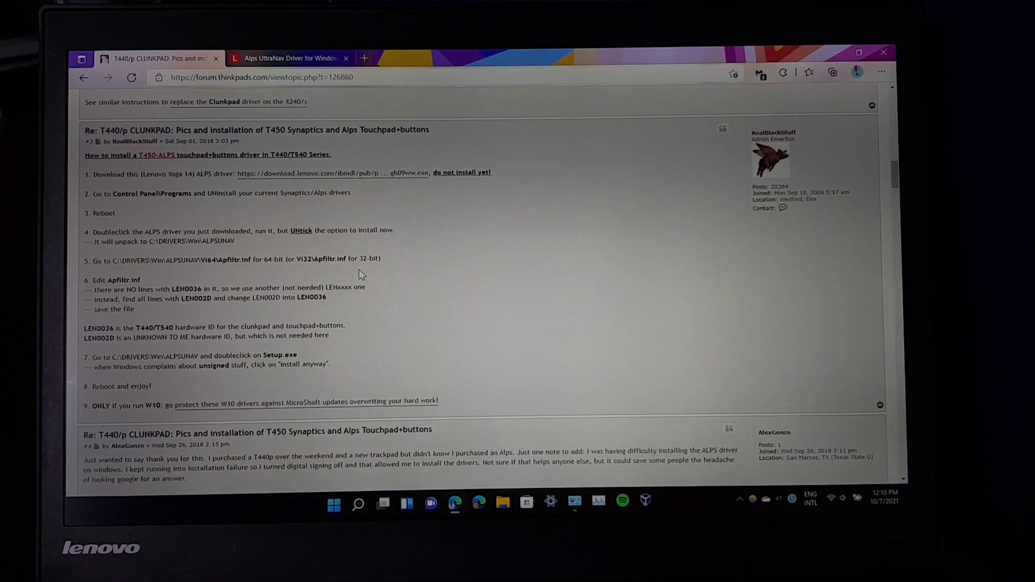
- Restart the laptop from the Start menu power options
{"action": "left_click", "coordinate": [333, 506]}
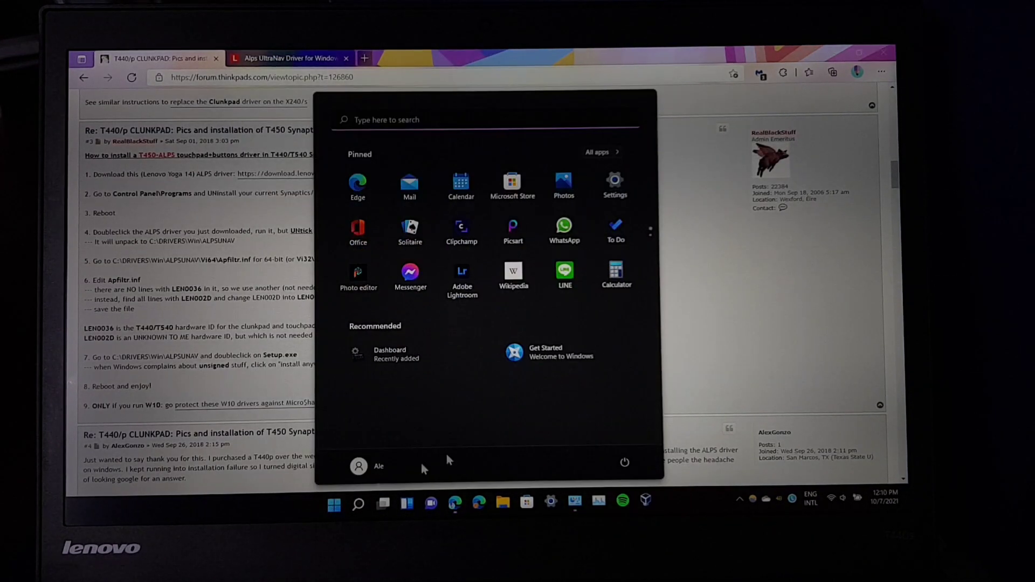
{"action": "left_click", "coordinate": [624, 462]}
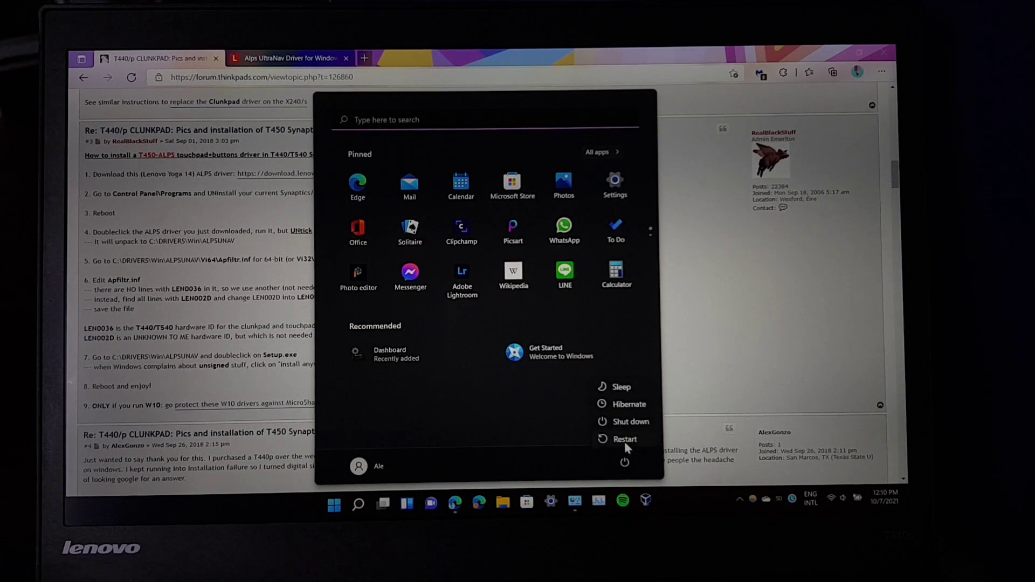
{"action": "left_click", "coordinate": [622, 441]}
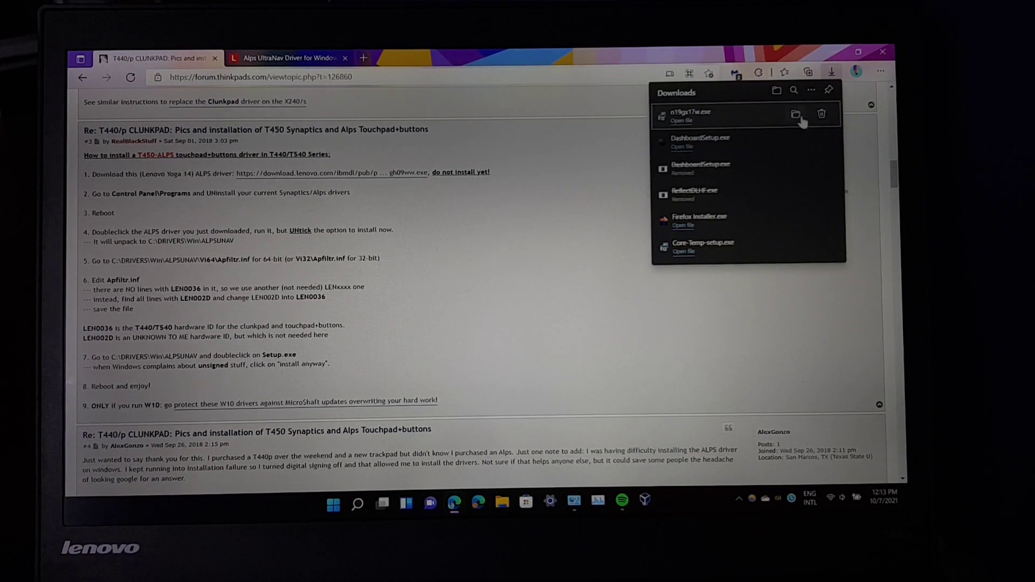
- Run n19gx17w.exe from Downloads and finish Alps setup without installing the driver now
{"action": "left_click", "coordinate": [797, 115]}
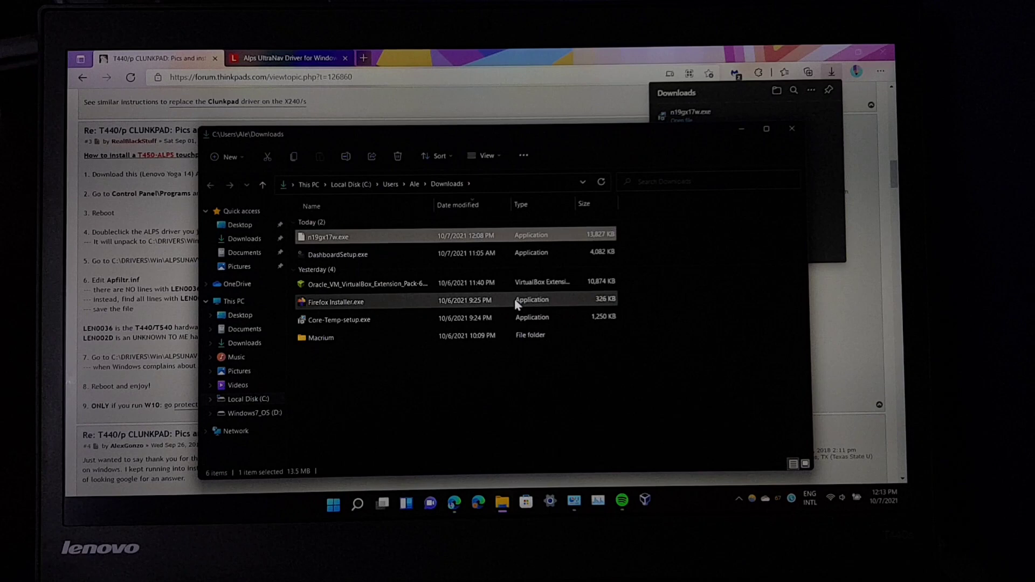
{"action": "double_click", "coordinate": [332, 233]}
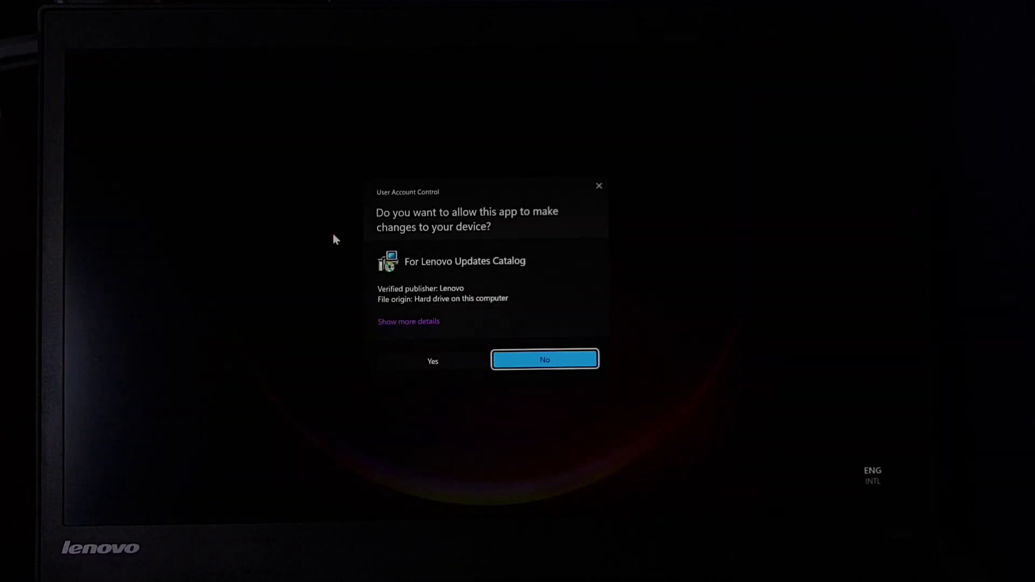
{"action": "key", "text": "Left"}
{"action": "key", "text": "Return"}
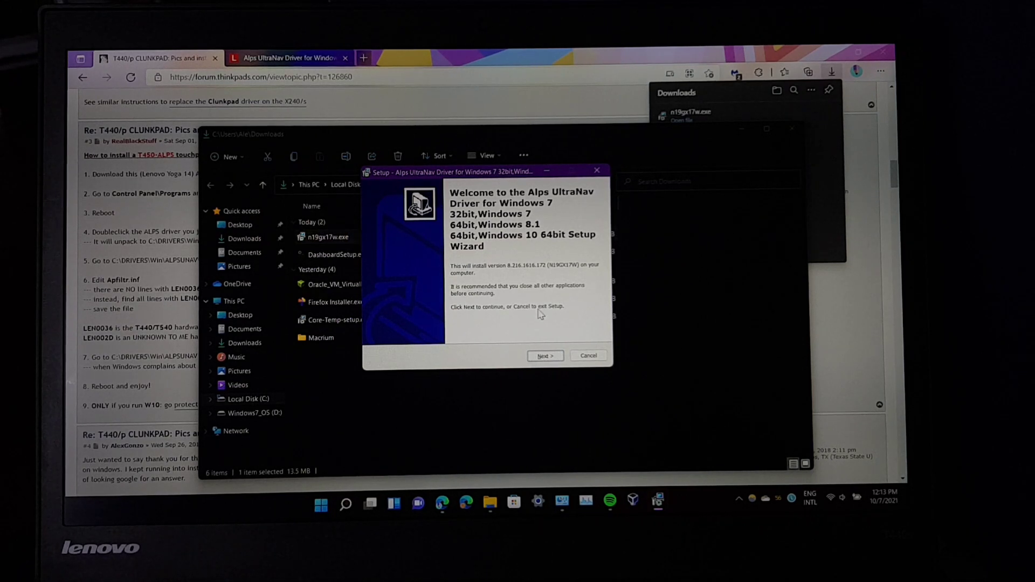
{"action": "left_click", "coordinate": [541, 356]}
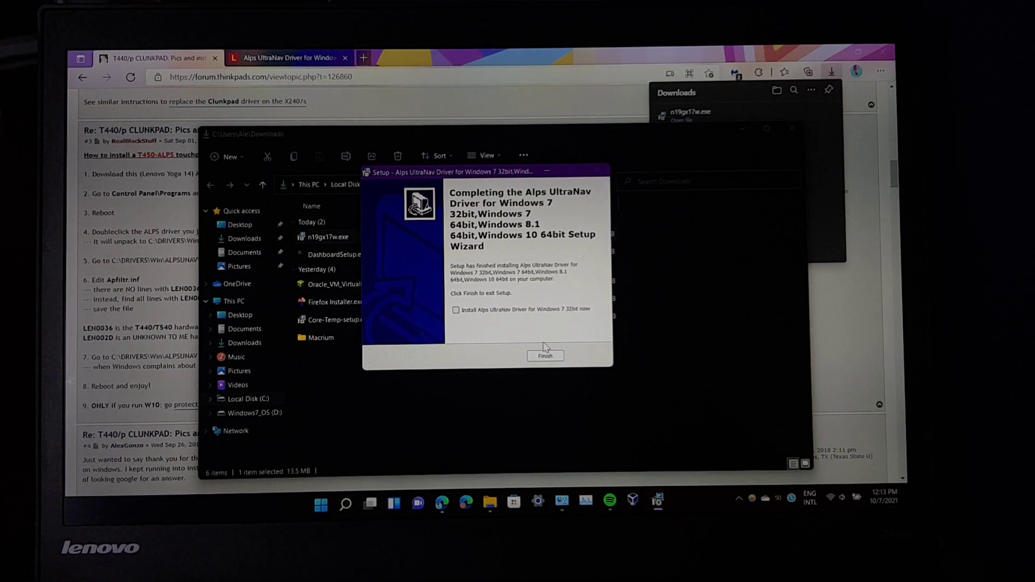
{"action": "left_click", "coordinate": [545, 356]}
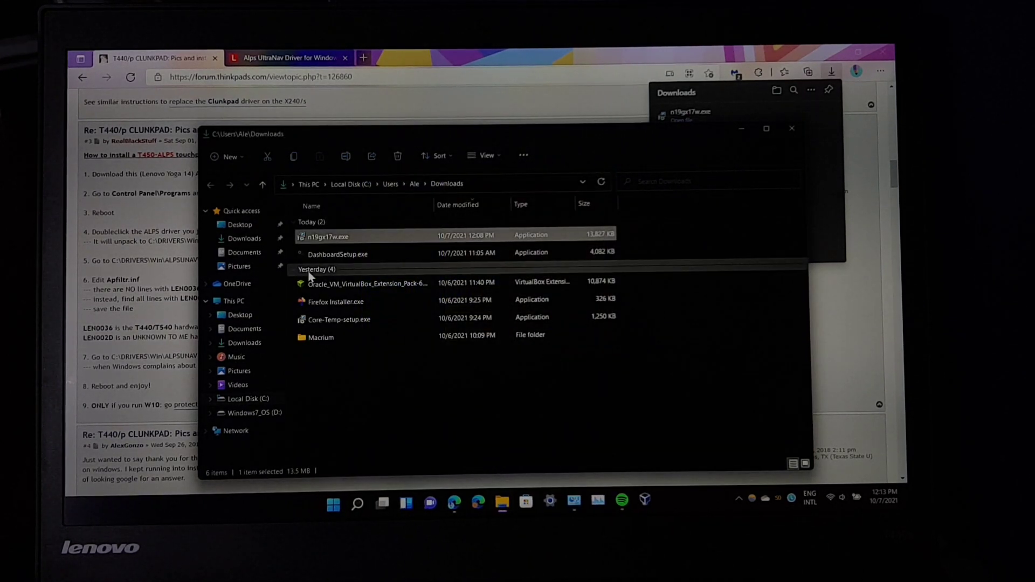
- Browse Local Disk (C:) to C:\DRIVERS\WIN\UNAV, alternating with the forum instructions
{"action": "left_click", "coordinate": [236, 302]}
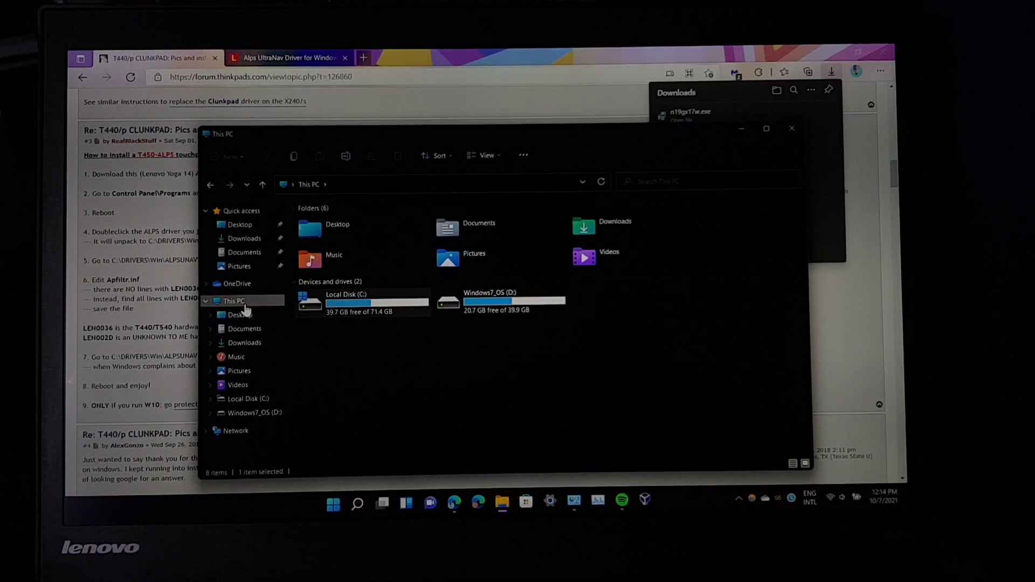
{"action": "mouse_move", "coordinate": [363, 302]}
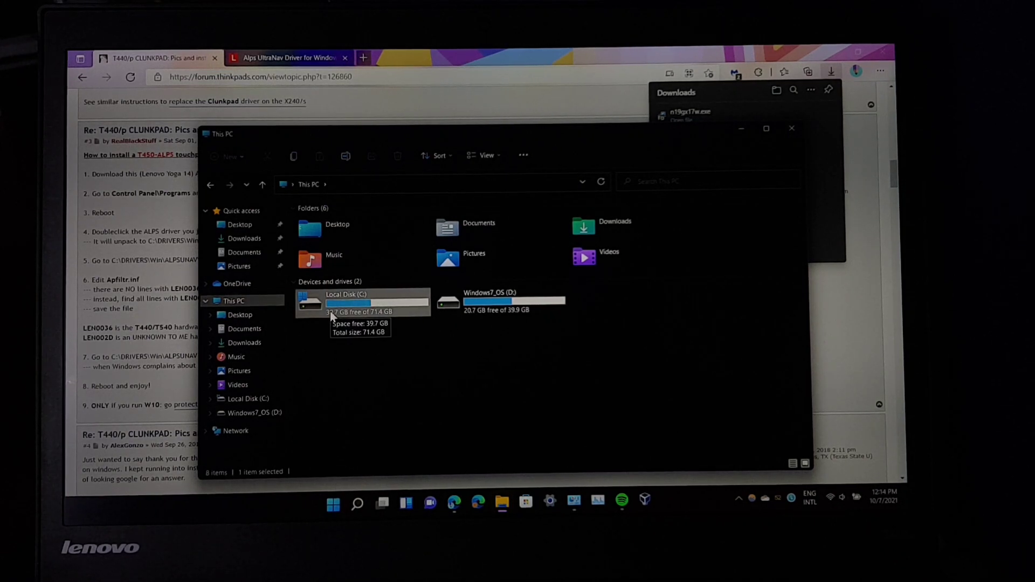
{"action": "double_click", "coordinate": [331, 311]}
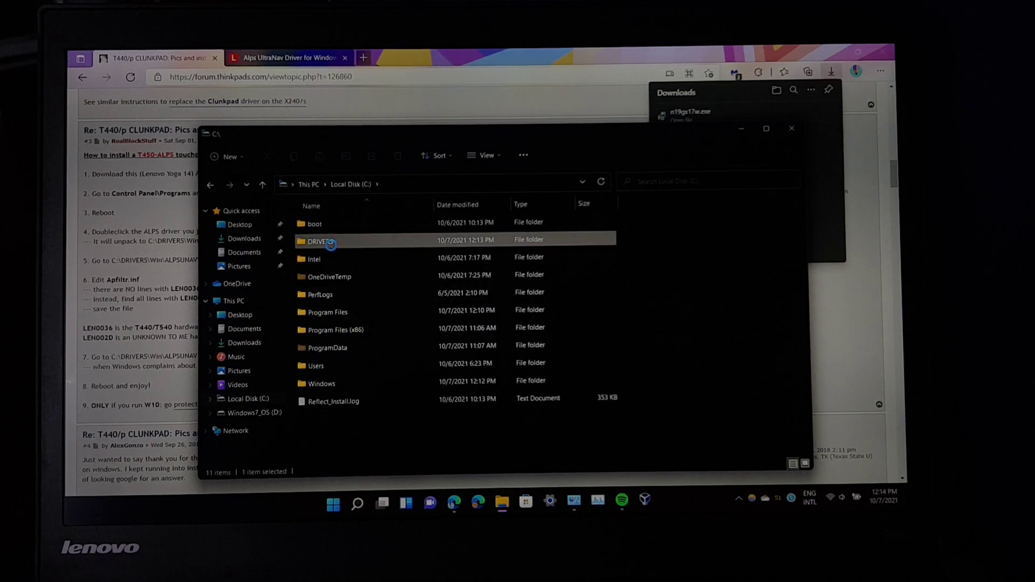
{"action": "left_click", "coordinate": [194, 268]}
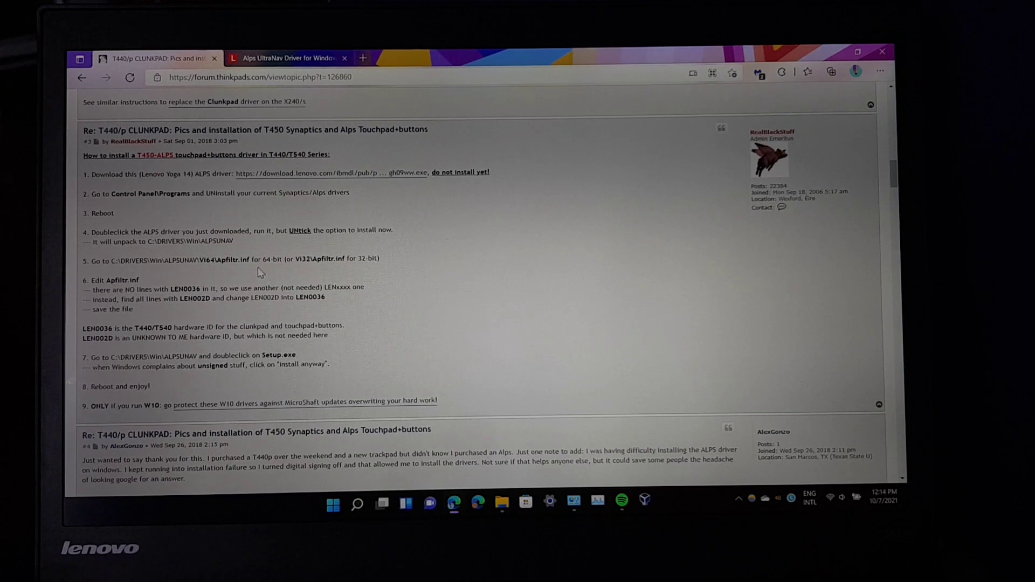
{"action": "key", "text": "alt+Tab"}
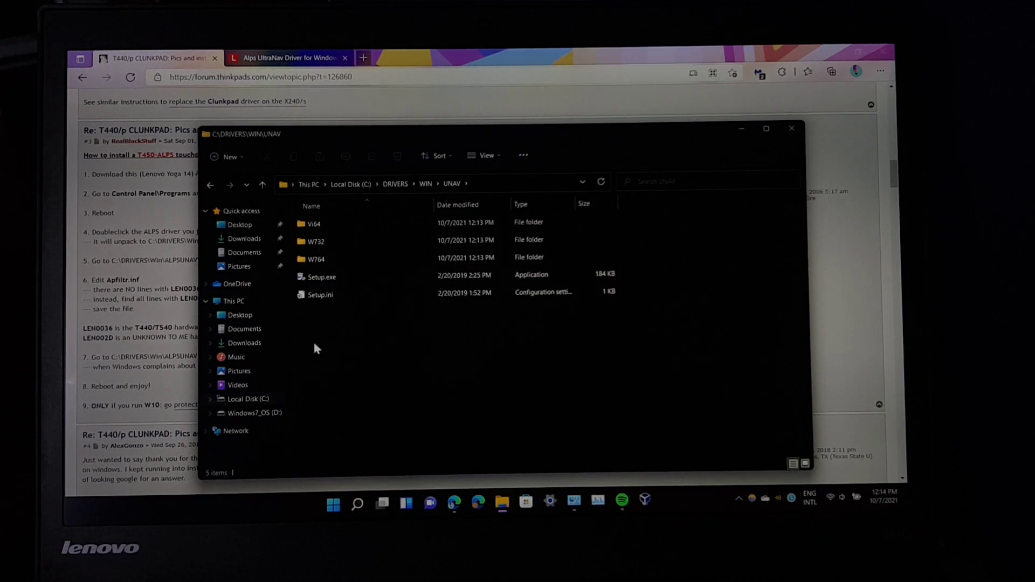
{"action": "key", "text": "alt+Tab"}
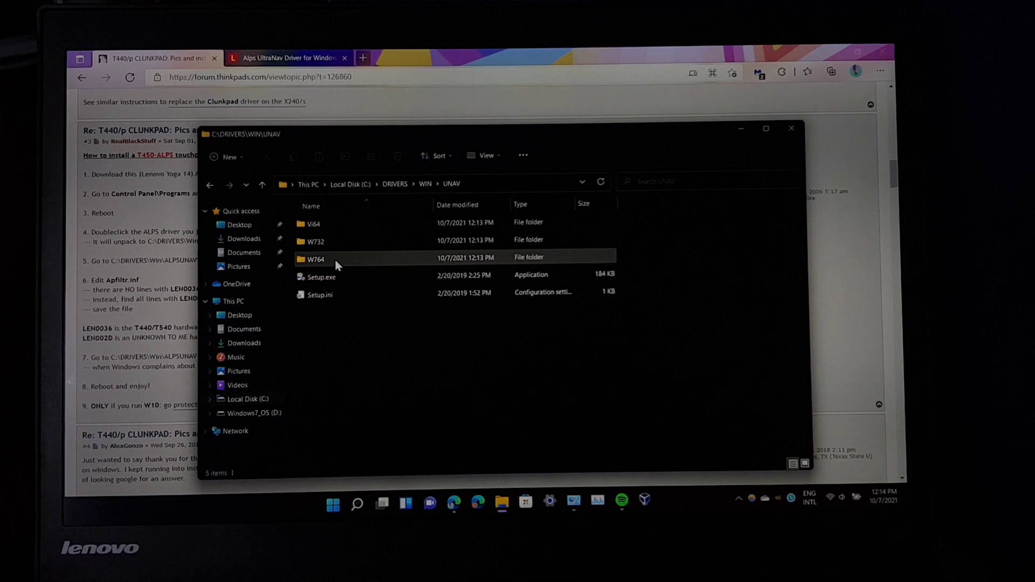
- Enter the W764 folder and open Apfltr.inf with Notepad via Show more options
{"action": "double_click", "coordinate": [335, 259]}
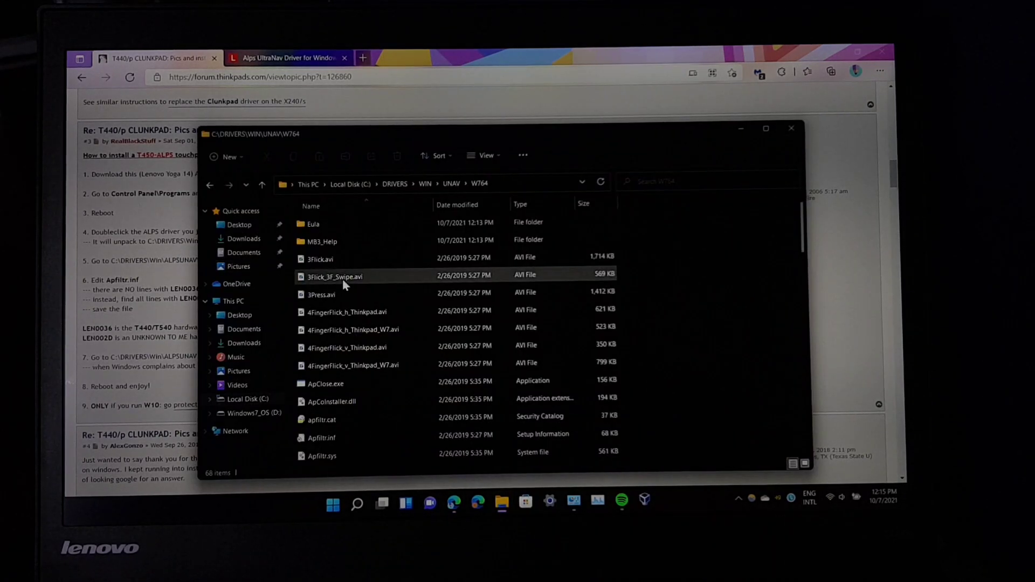
{"action": "left_click", "coordinate": [327, 439]}
{"action": "right_click", "coordinate": [330, 419]}
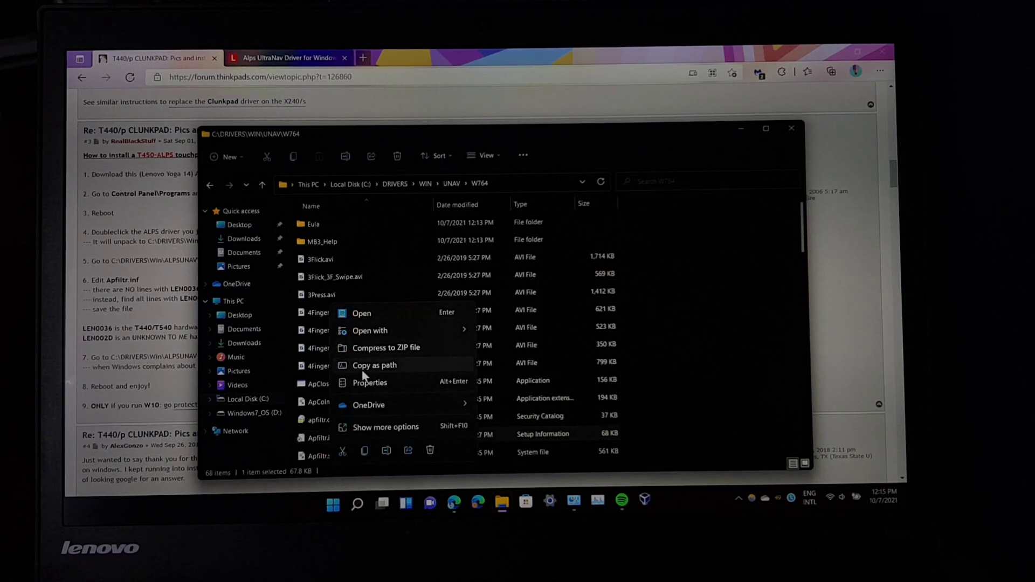
{"action": "right_click", "coordinate": [325, 438], "text": "shift"}
{"action": "left_click", "coordinate": [387, 214]}
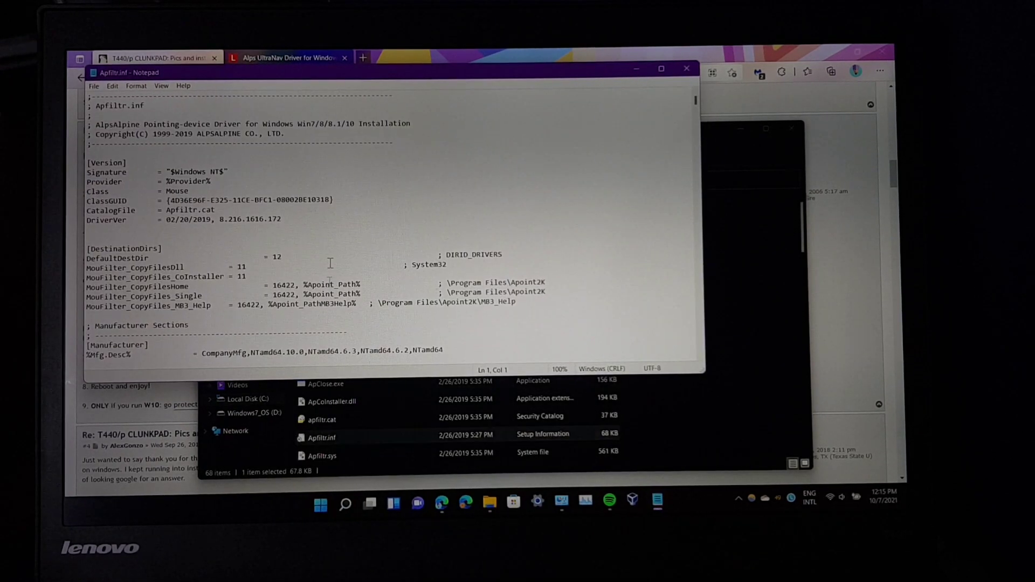
- Snap Notepad beside the forum guide and replace every LEN002D with LEN0036 in Apfltr.inf
{"action": "left_click_drag", "start_coordinate": [273, 72], "coordinate": [874, 185]}
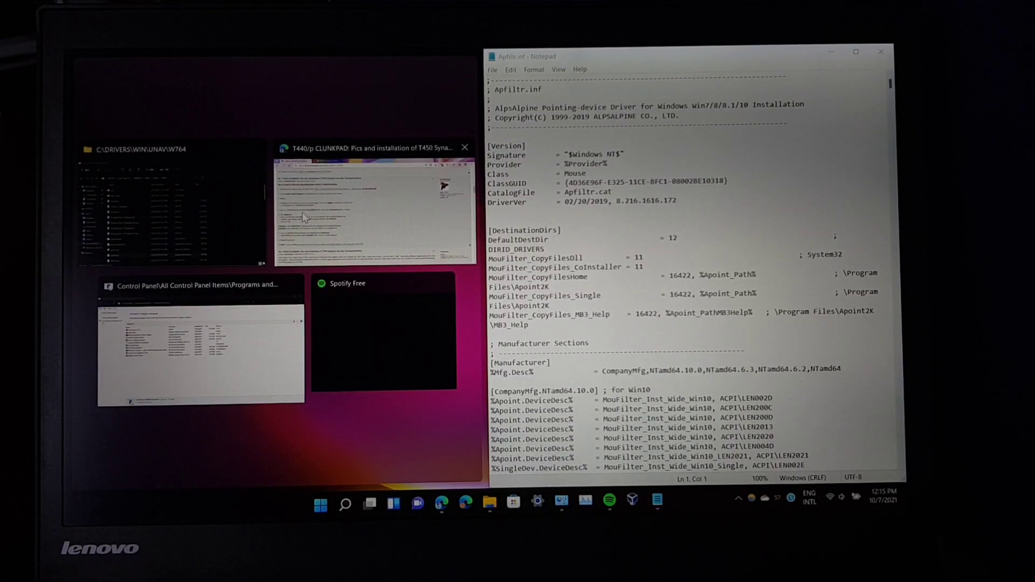
{"action": "left_click", "coordinate": [372, 227]}
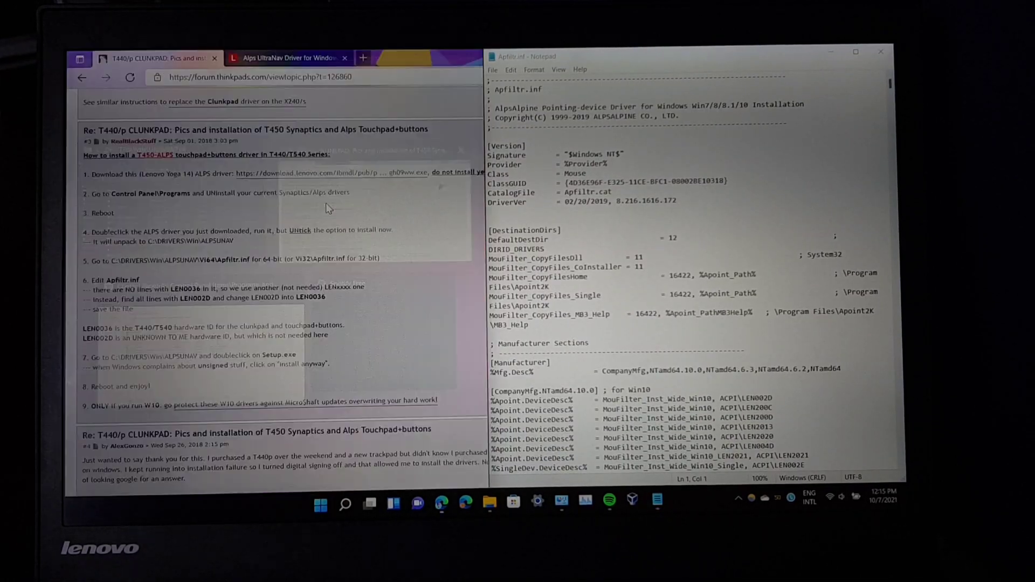
{"action": "scroll", "coordinate": [230, 297], "scroll_direction": "down", "scroll_amount": 2}
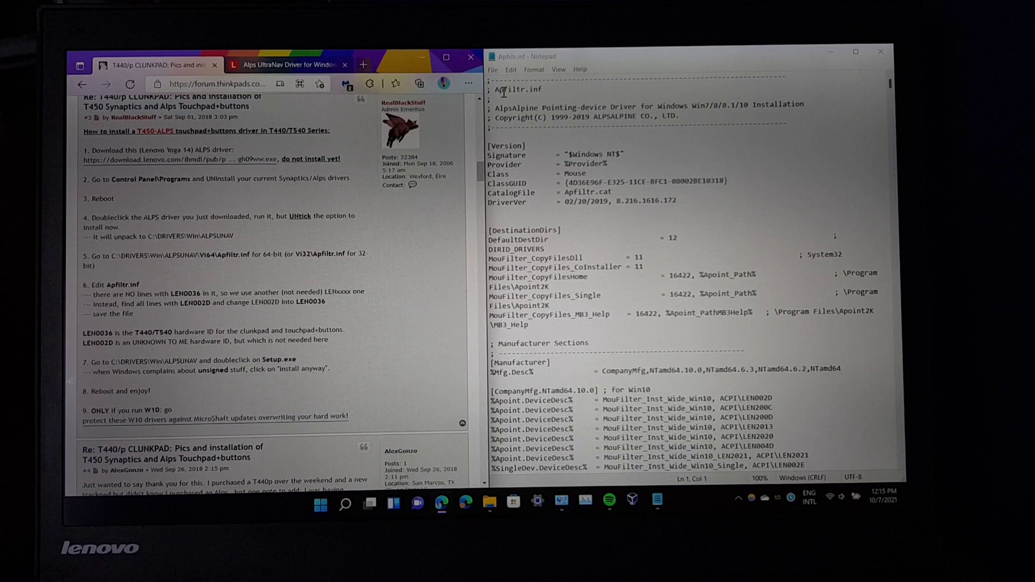
{"action": "left_click", "coordinate": [510, 69]}
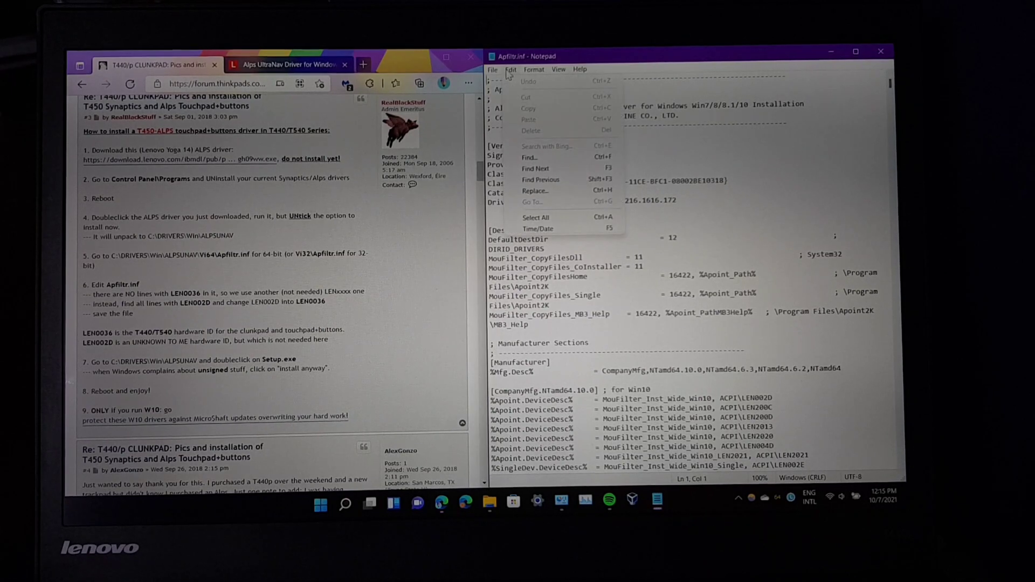
{"action": "left_click", "coordinate": [534, 192]}
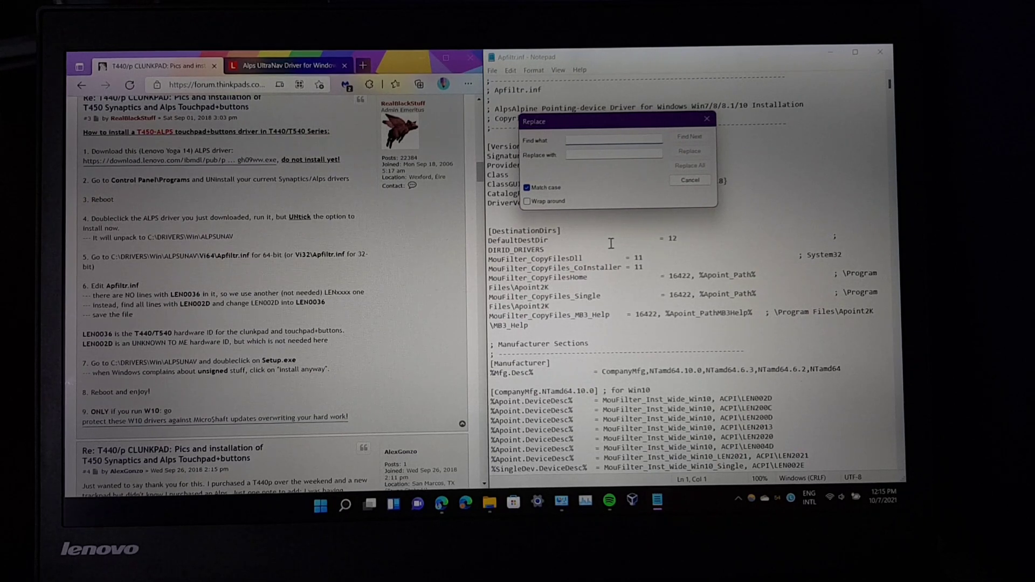
{"action": "type", "text": "LEN002"}
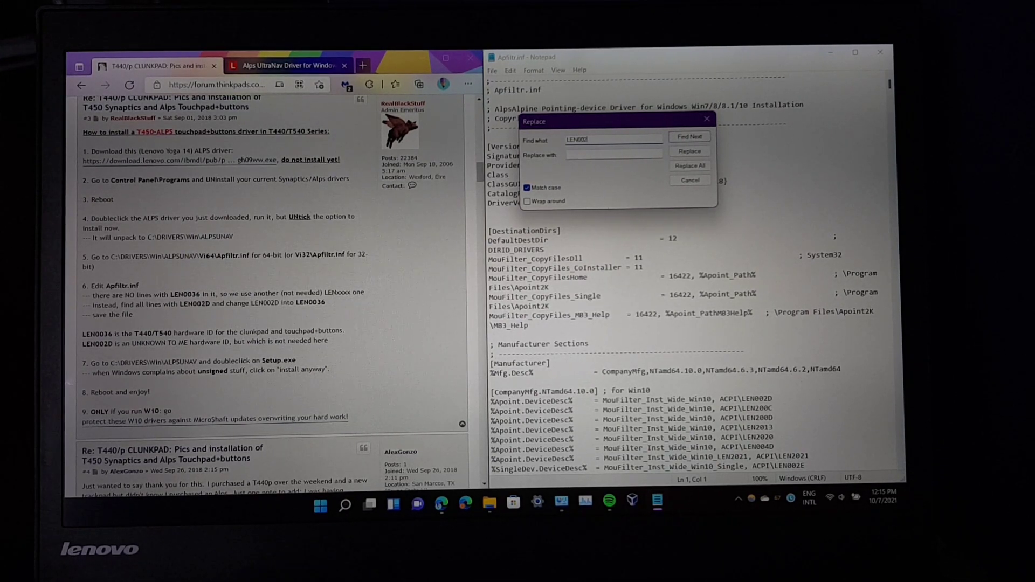
{"action": "type", "text": "D"}
{"action": "key", "text": "Tab"}
{"action": "type", "text": "LEN"}
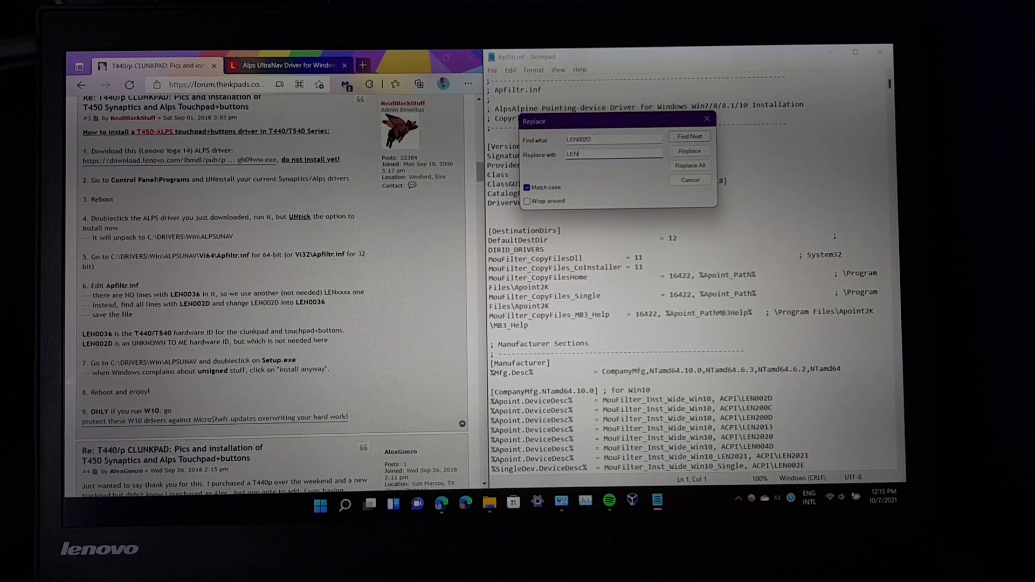
{"action": "type", "text": "0036"}
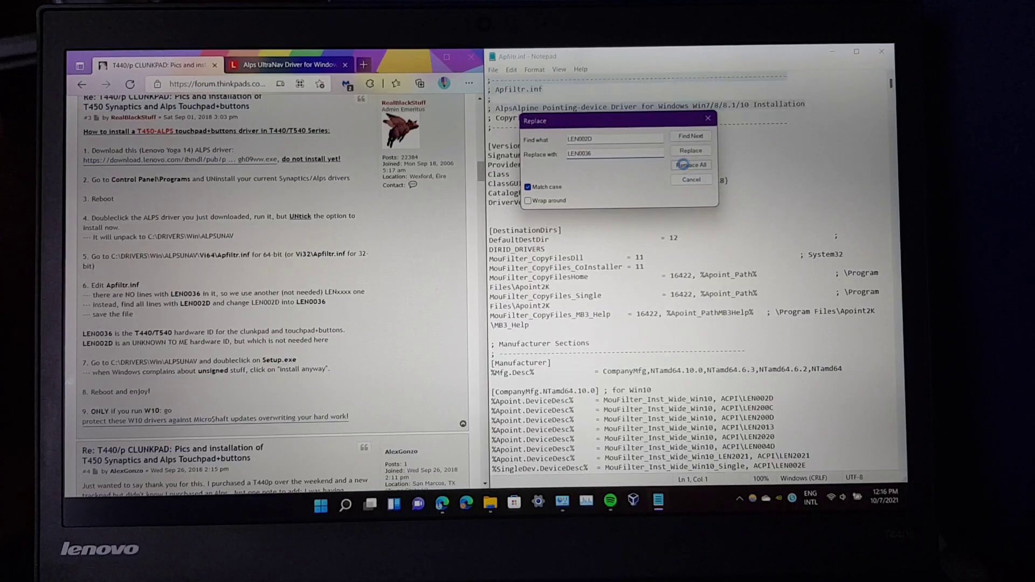
{"action": "left_click", "coordinate": [685, 164]}
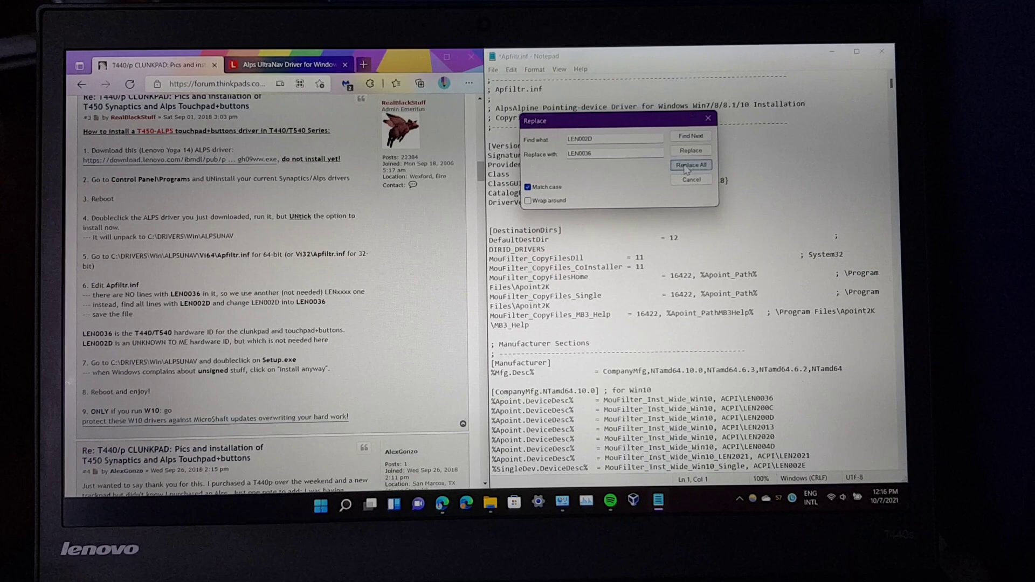
{"action": "left_click", "coordinate": [709, 119]}
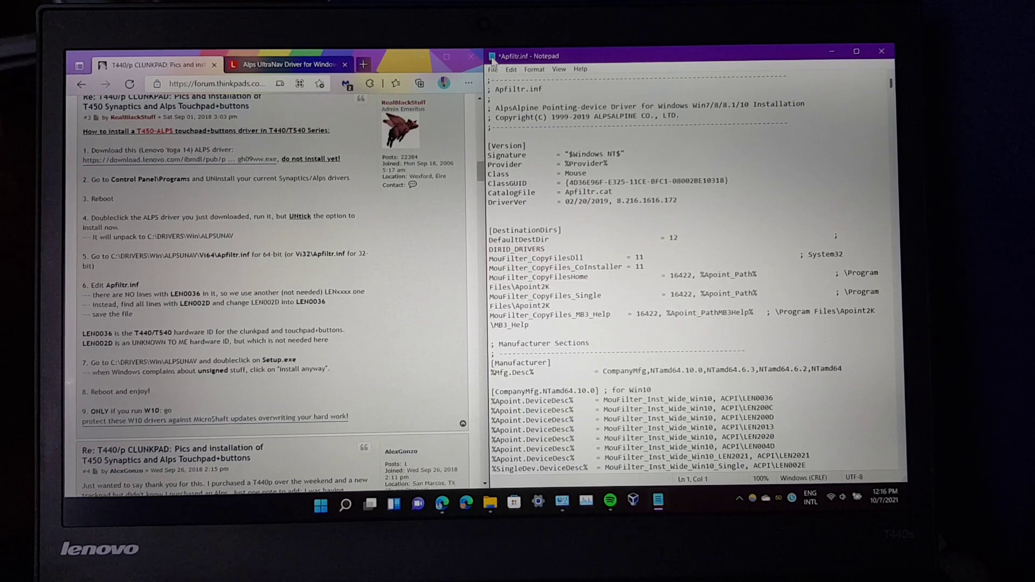
- Close Notepad, saving the edited Apfltr.inf
{"action": "left_click", "coordinate": [493, 56]}
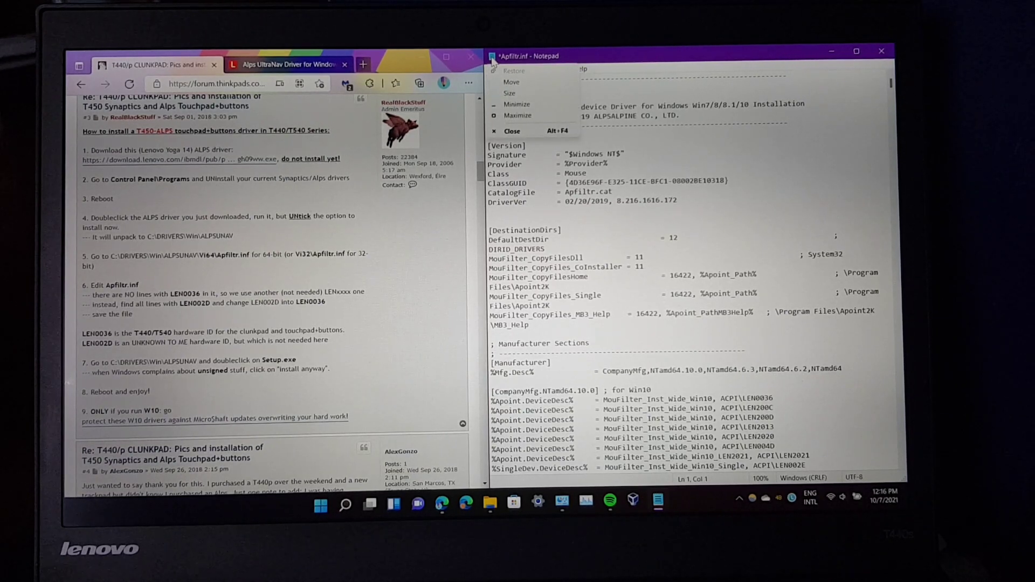
{"action": "double_click", "coordinate": [493, 58]}
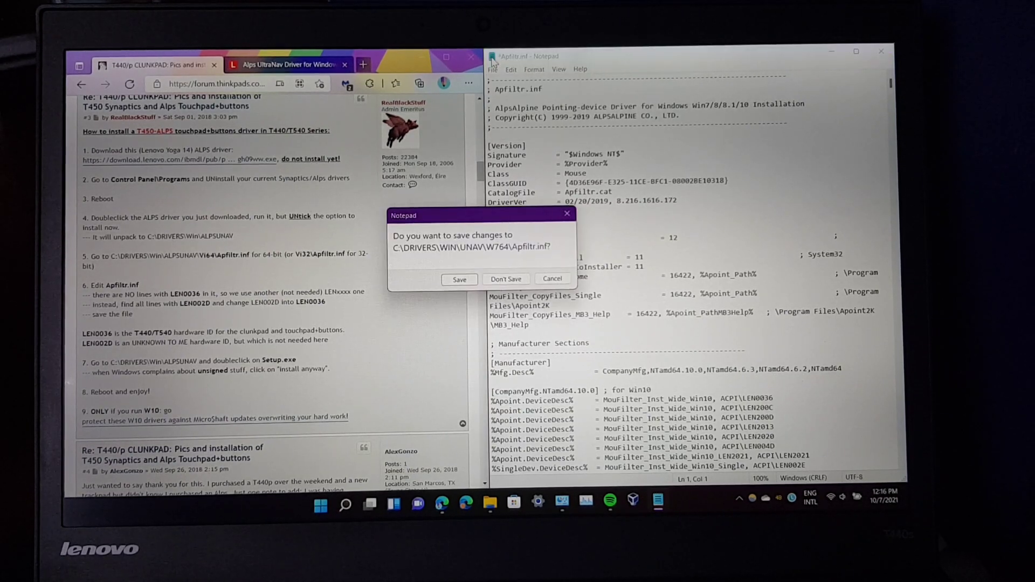
{"action": "left_click", "coordinate": [456, 281]}
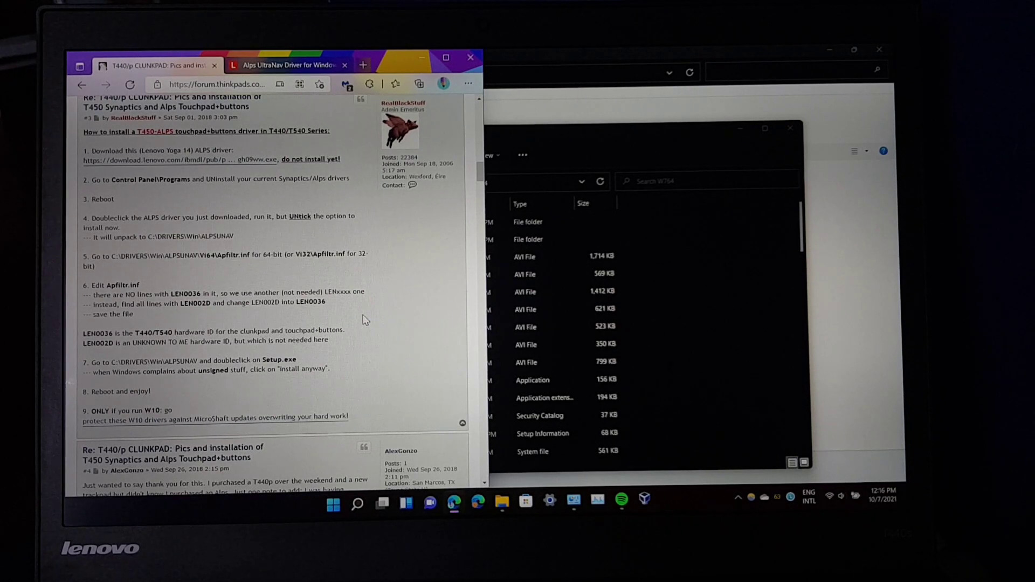
- Return Explorer to UNAV and expand Mice and other pointing devices in Device Manager
{"action": "left_click", "coordinate": [675, 278]}
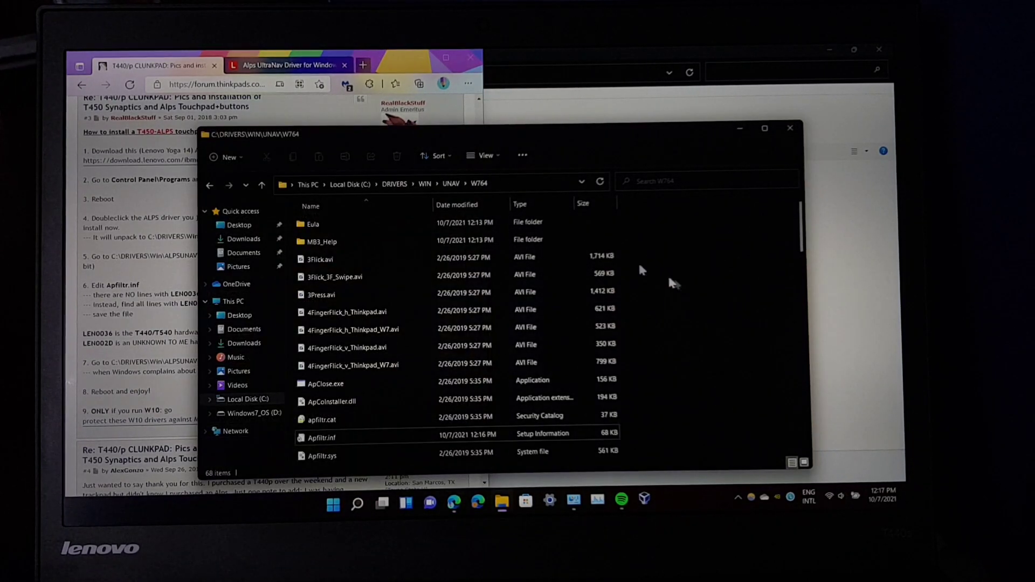
{"action": "left_click", "coordinate": [457, 185]}
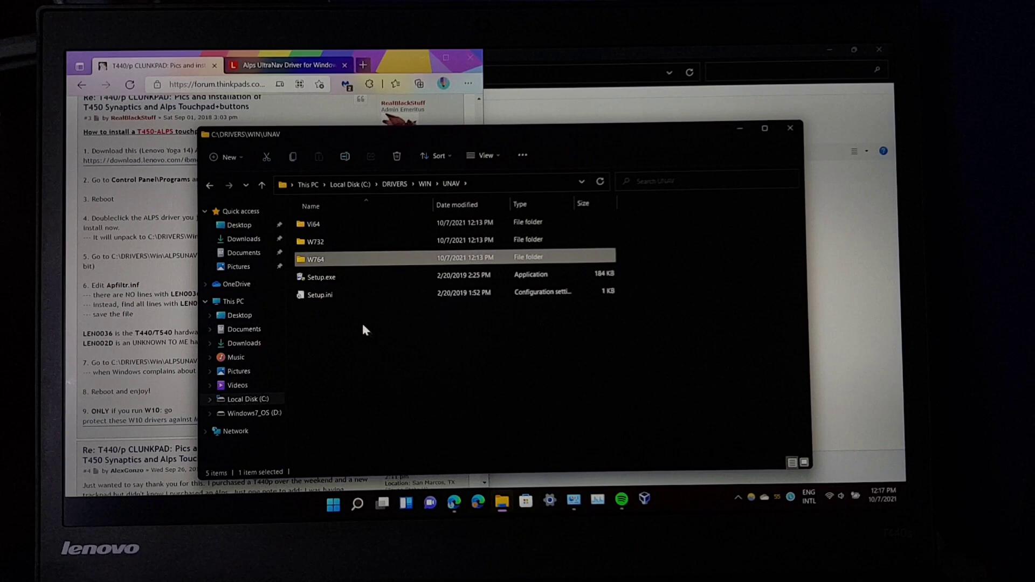
{"action": "key", "text": "super+x"}
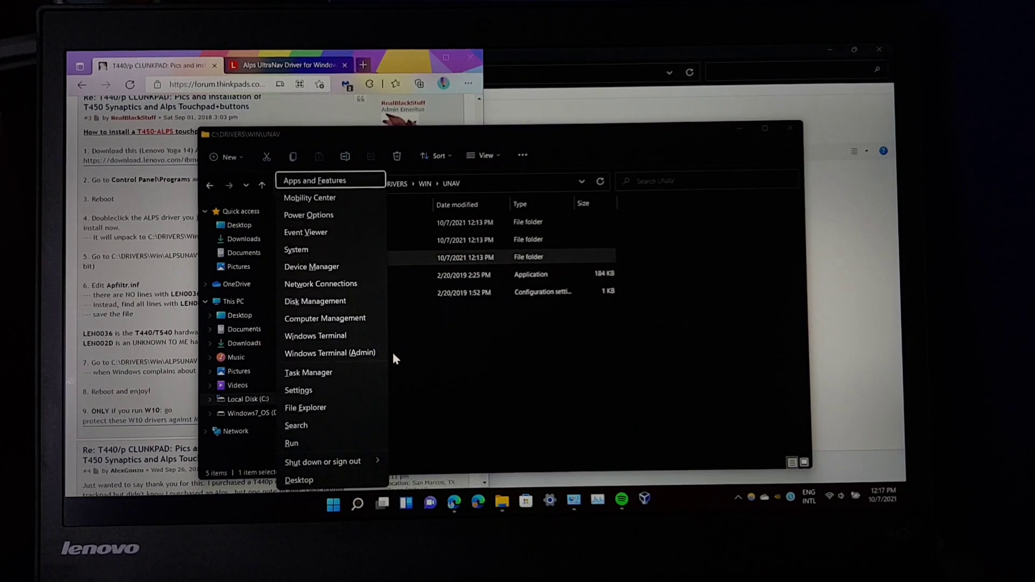
{"action": "left_click", "coordinate": [318, 267]}
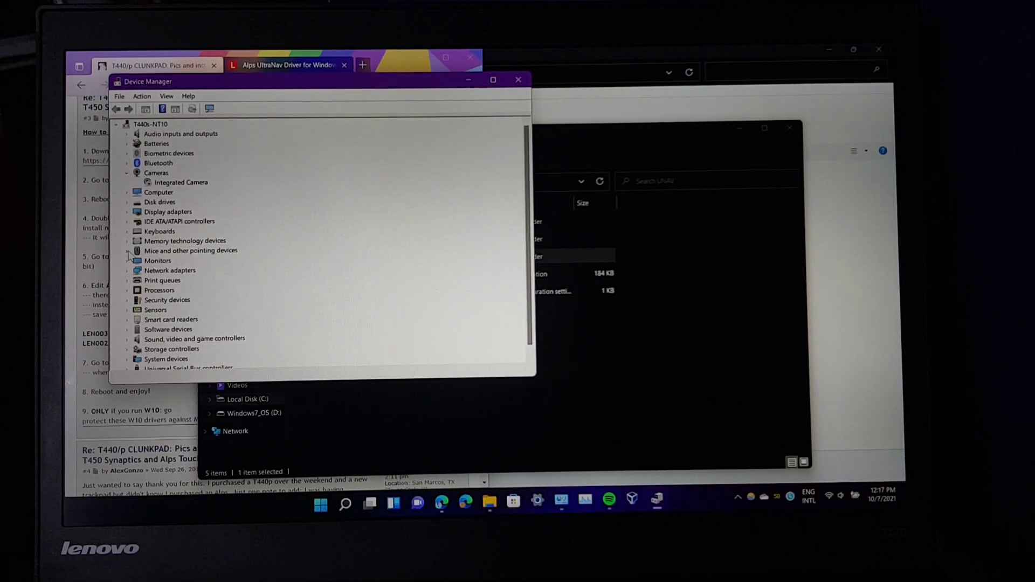
{"action": "left_click", "coordinate": [128, 252]}
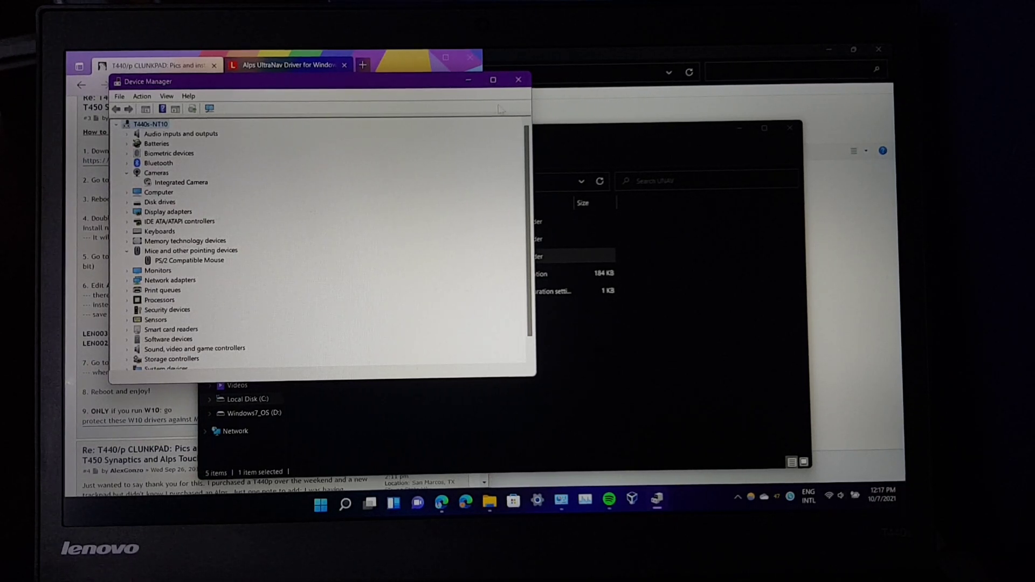
- Run UNAV's Setup.exe with admin approval and dismiss the 'Can't match a correct device!' error
{"action": "left_click", "coordinate": [520, 81]}
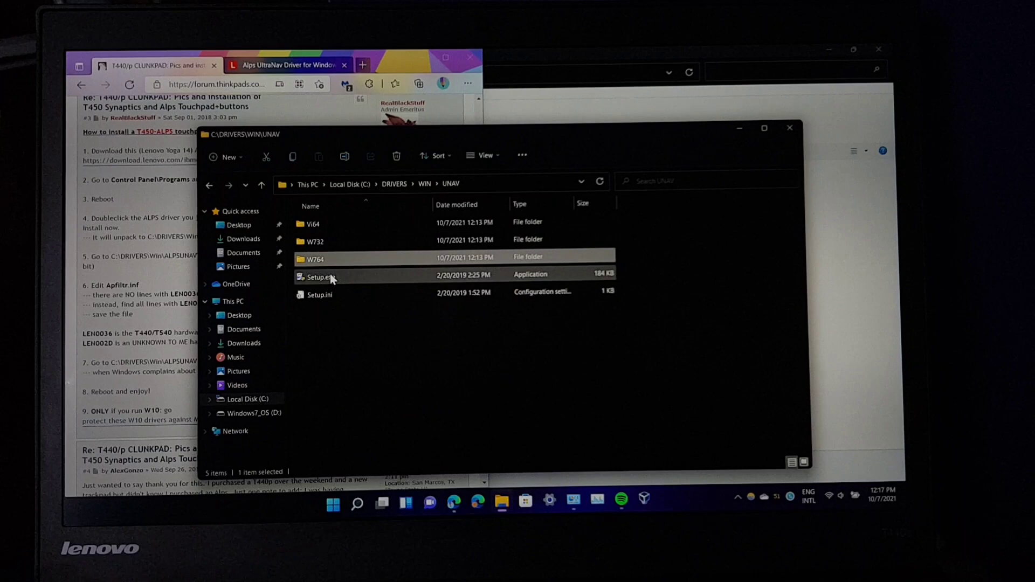
{"action": "left_click", "coordinate": [330, 274]}
{"action": "double_click", "coordinate": [331, 274]}
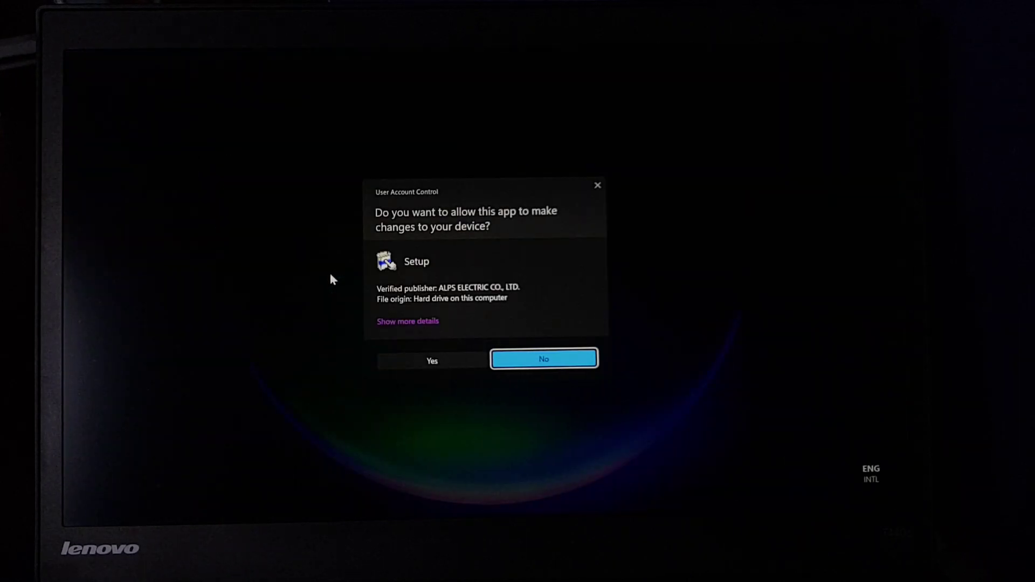
{"action": "key", "text": "Left"}
{"action": "key", "text": "Return"}
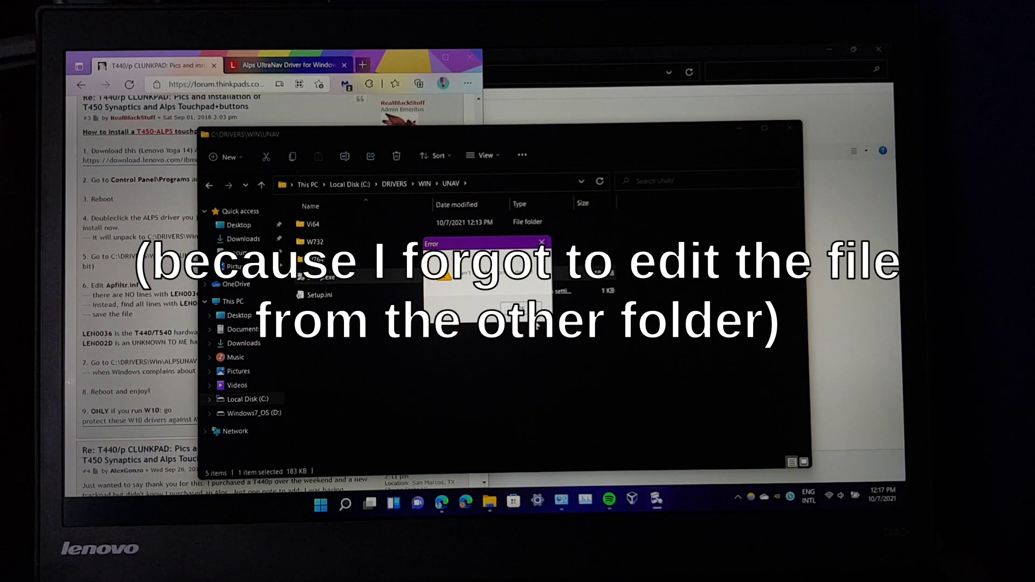
{"action": "left_click", "coordinate": [518, 307]}
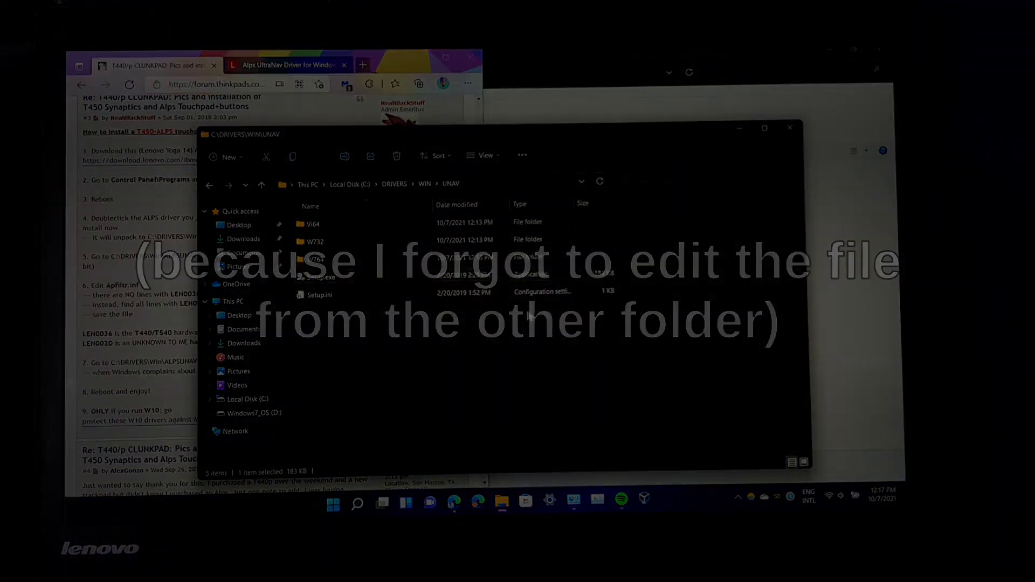
- Open Vi64's Apfiltr.inf in Notepad alongside the forum instructions
{"action": "double_click", "coordinate": [293, 211]}
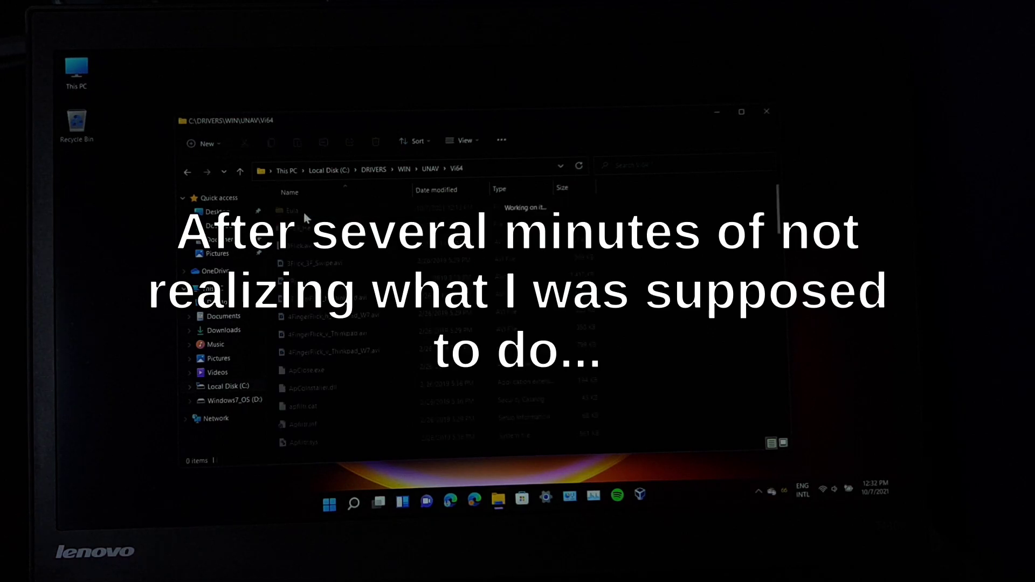
{"action": "double_click", "coordinate": [306, 424]}
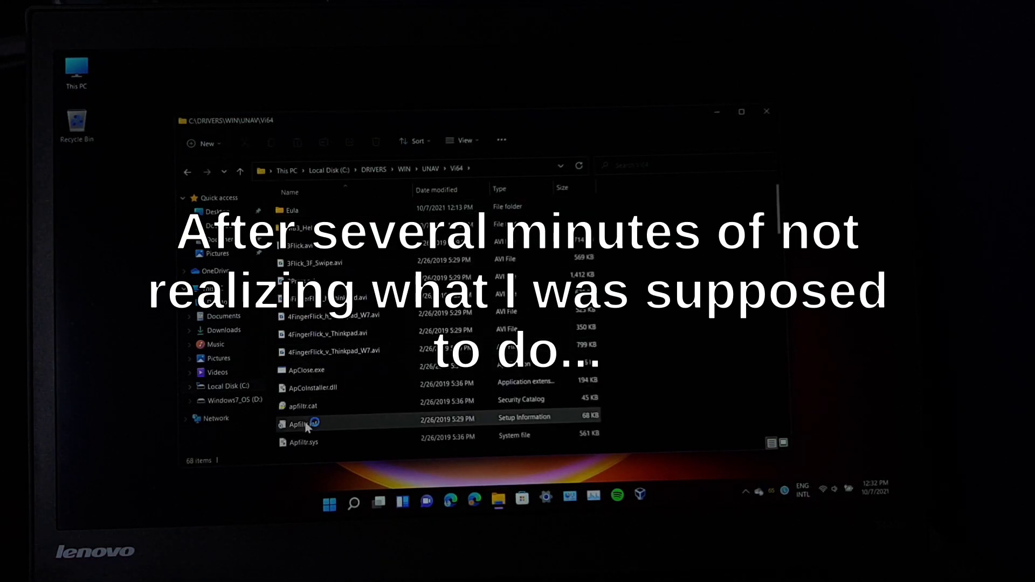
{"action": "left_click", "coordinate": [306, 425]}
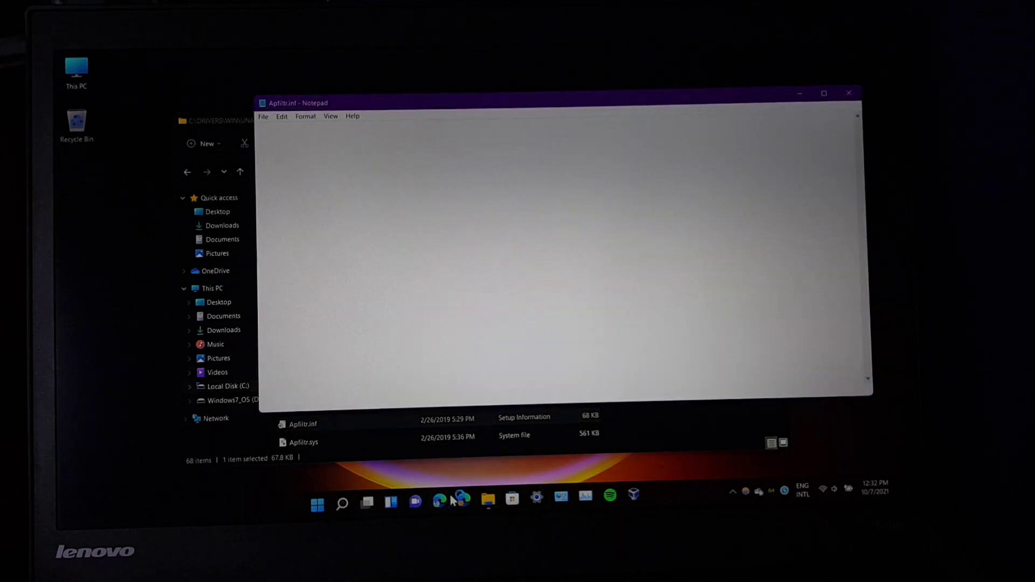
{"action": "left_click", "coordinate": [445, 501]}
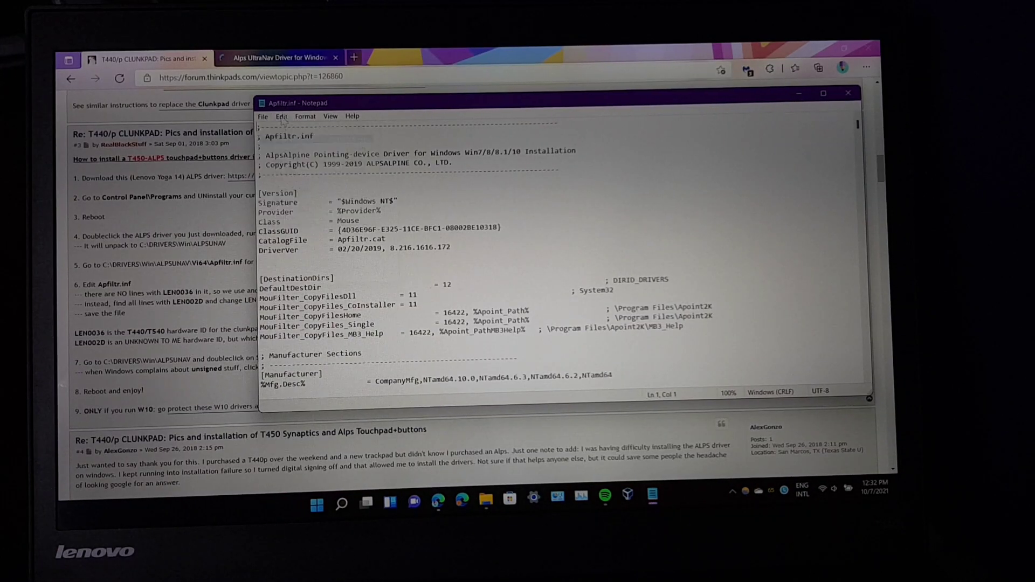
- Replace all LEN002D with LEN0036, then save and close Apfiltr.inf
{"action": "left_click", "coordinate": [316, 241]}
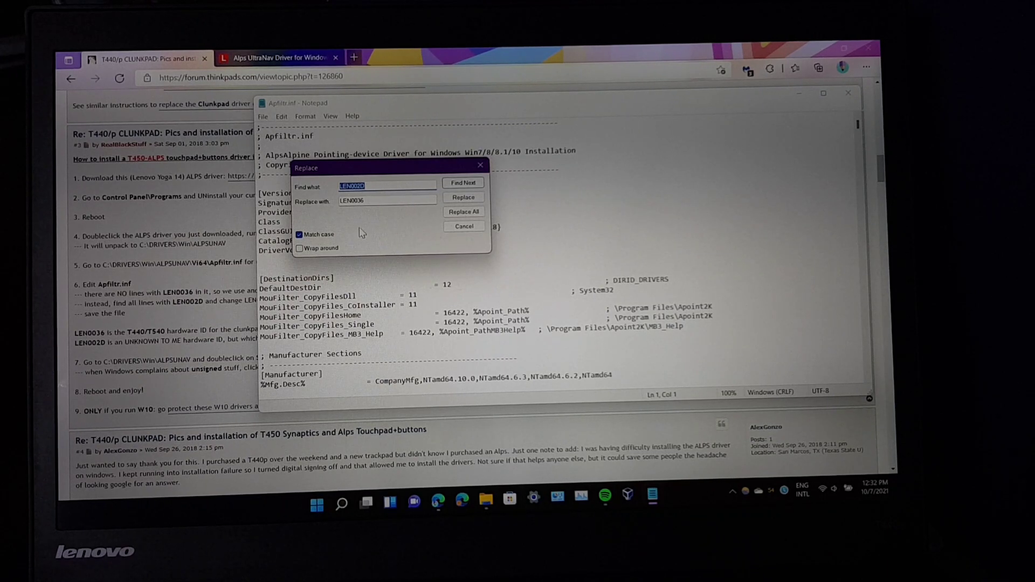
{"action": "left_click", "coordinate": [451, 214]}
{"action": "left_click", "coordinate": [481, 165]}
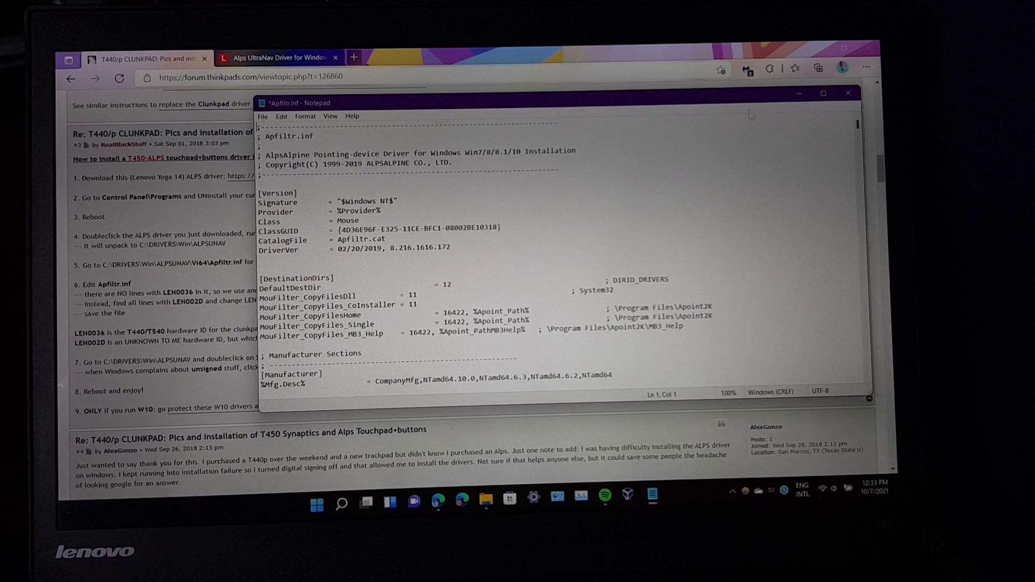
{"action": "left_click", "coordinate": [849, 94]}
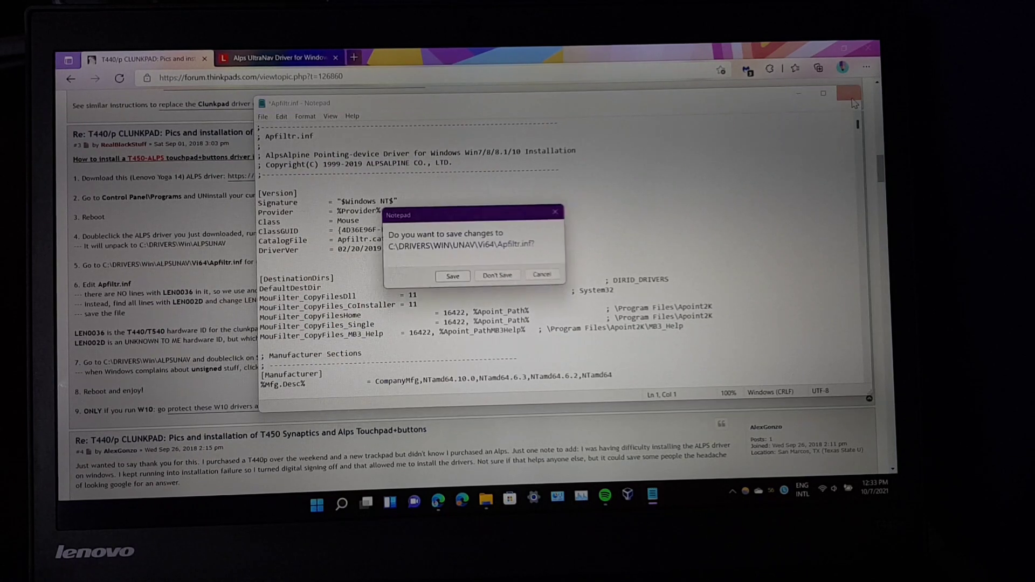
{"action": "left_click", "coordinate": [477, 279]}
{"action": "left_click", "coordinate": [497, 499]}
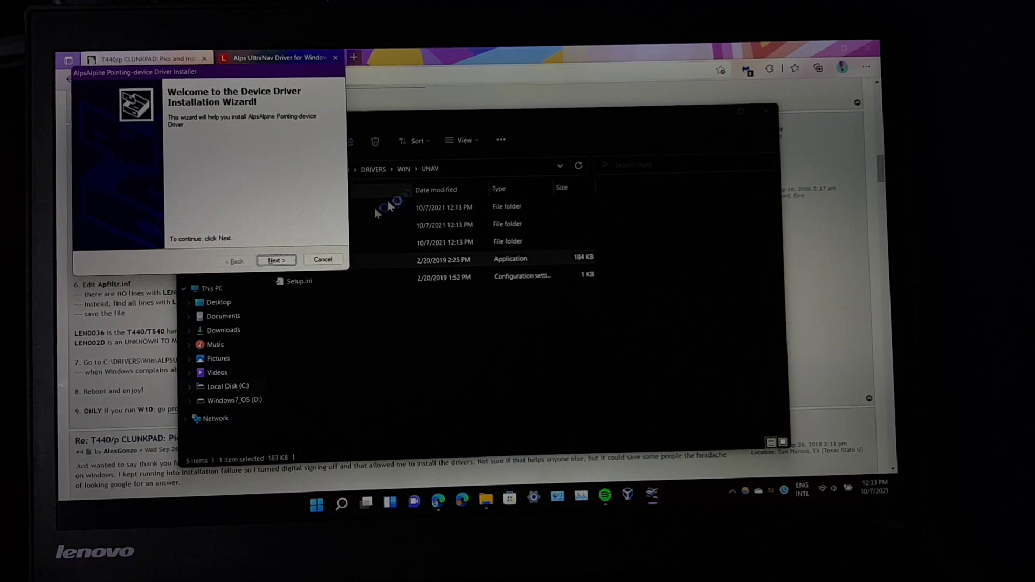
- Accept the AlpsAlpine license, install the driver, finish, and restart now
{"action": "left_click", "coordinate": [276, 260]}
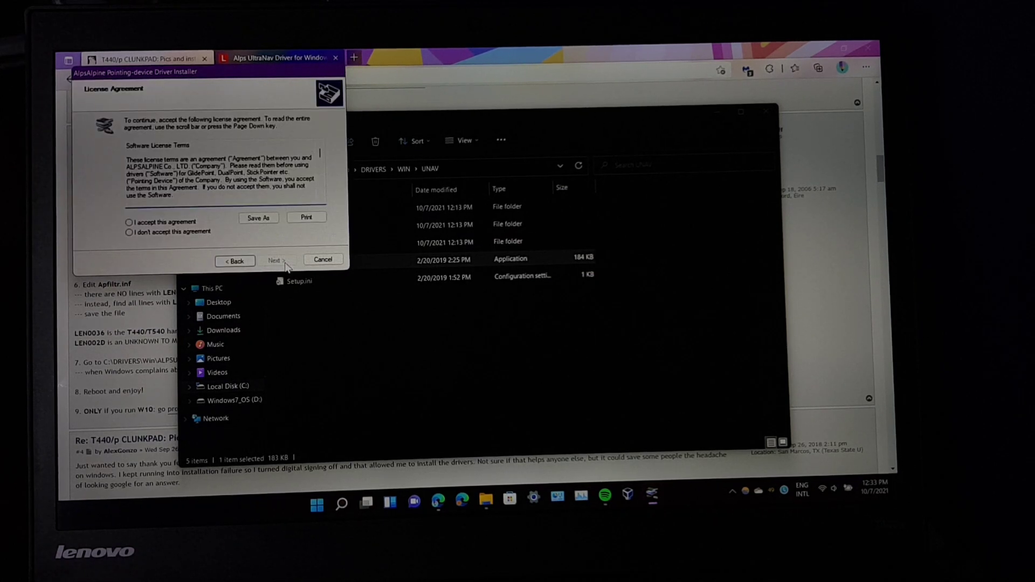
{"action": "left_click", "coordinate": [181, 223]}
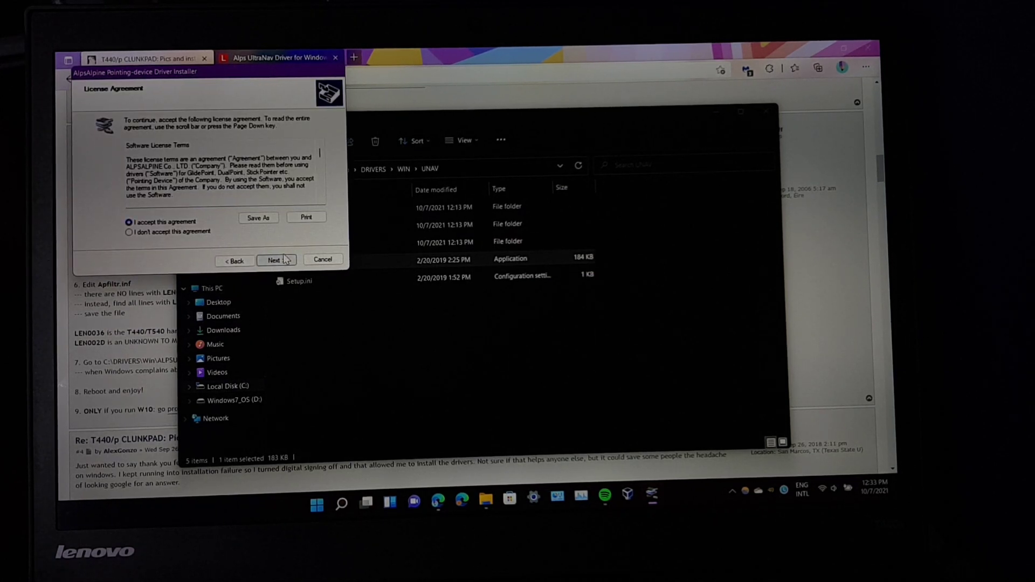
{"action": "left_click", "coordinate": [285, 260]}
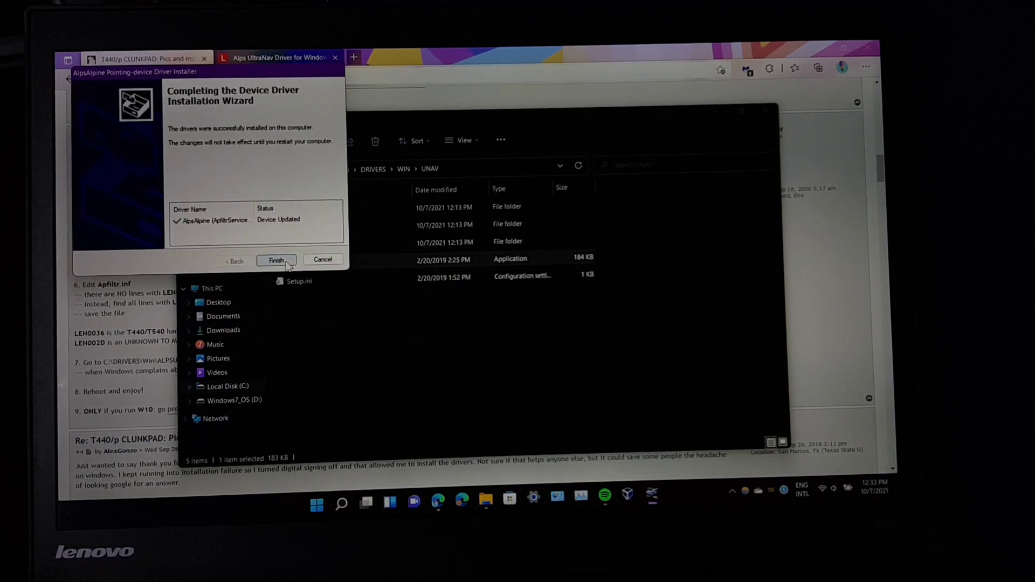
{"action": "left_click", "coordinate": [278, 260]}
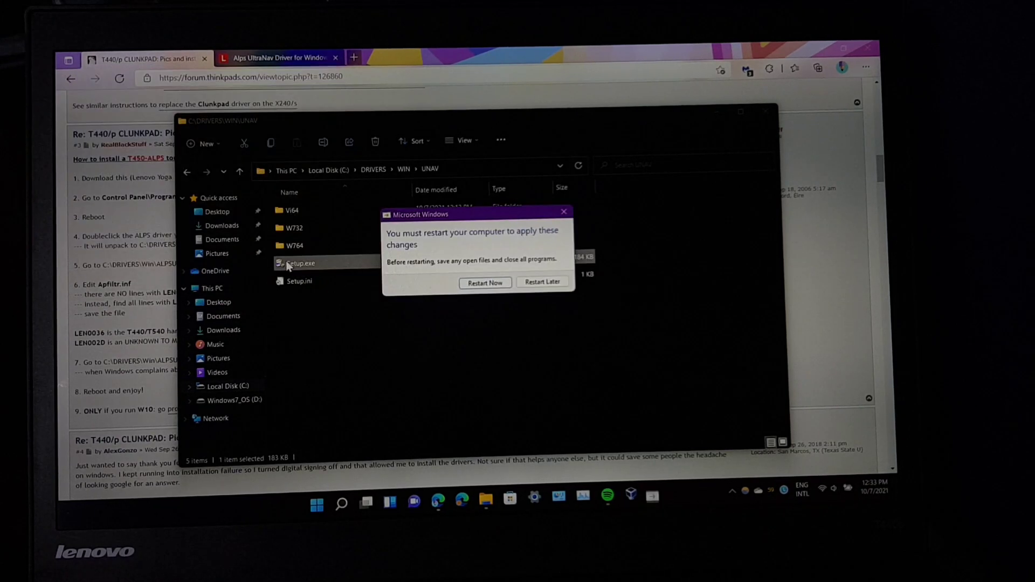
{"action": "left_click", "coordinate": [468, 284]}
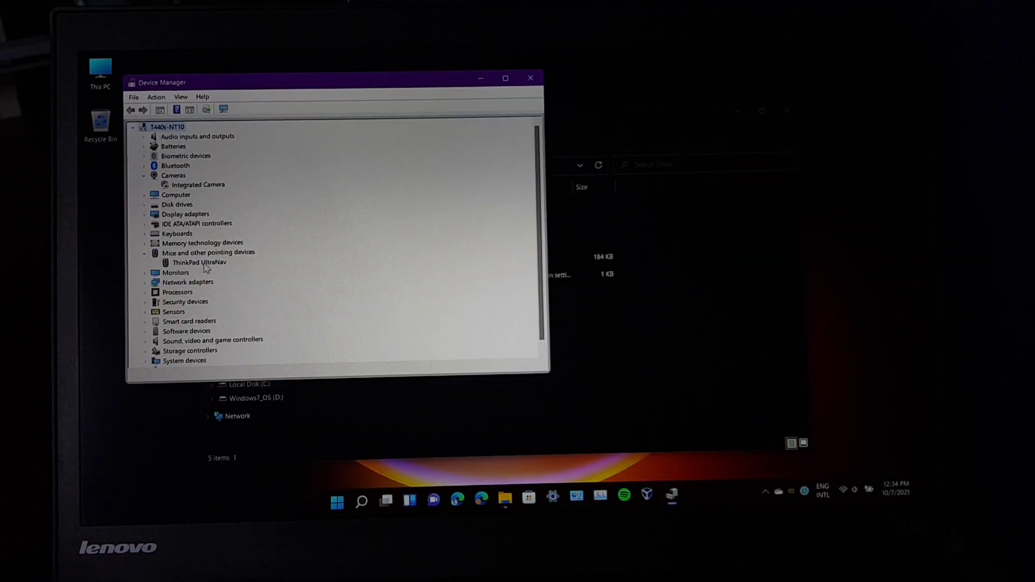
- Review ThinkPad UltraNav's General, Driver, Events and Resources property tabs
{"action": "double_click", "coordinate": [205, 268]}
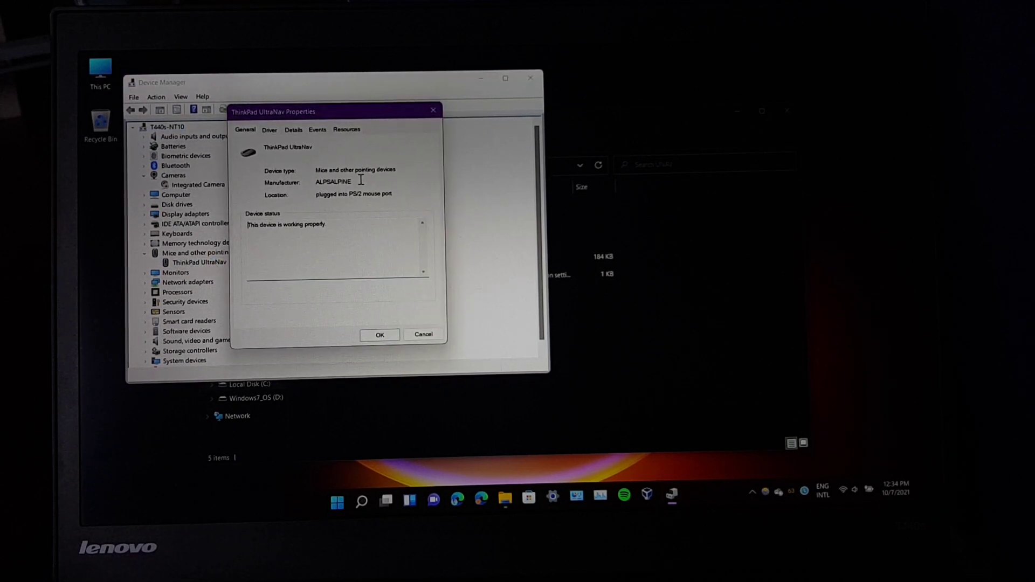
{"action": "left_click", "coordinate": [269, 130]}
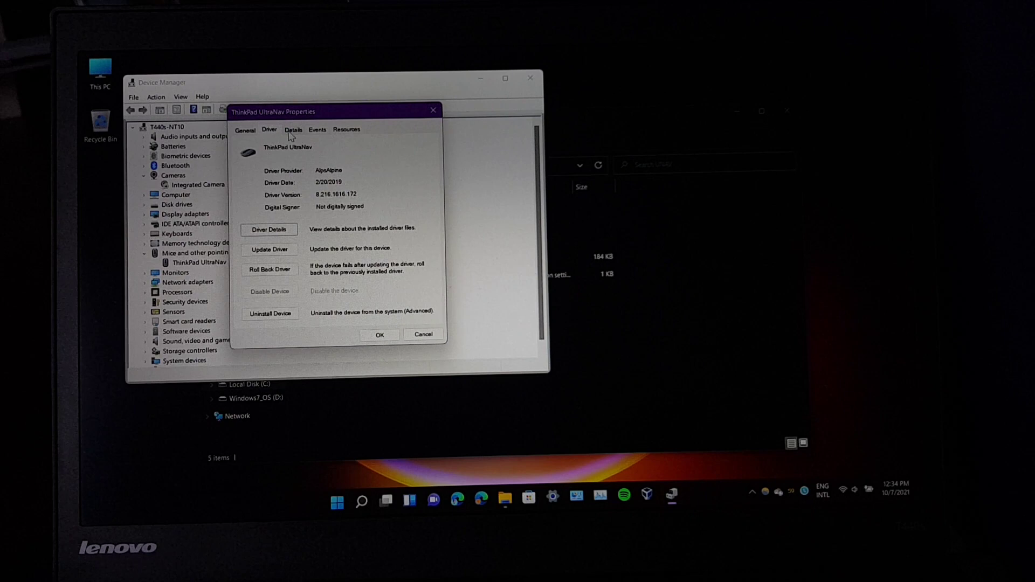
{"action": "left_click", "coordinate": [292, 130]}
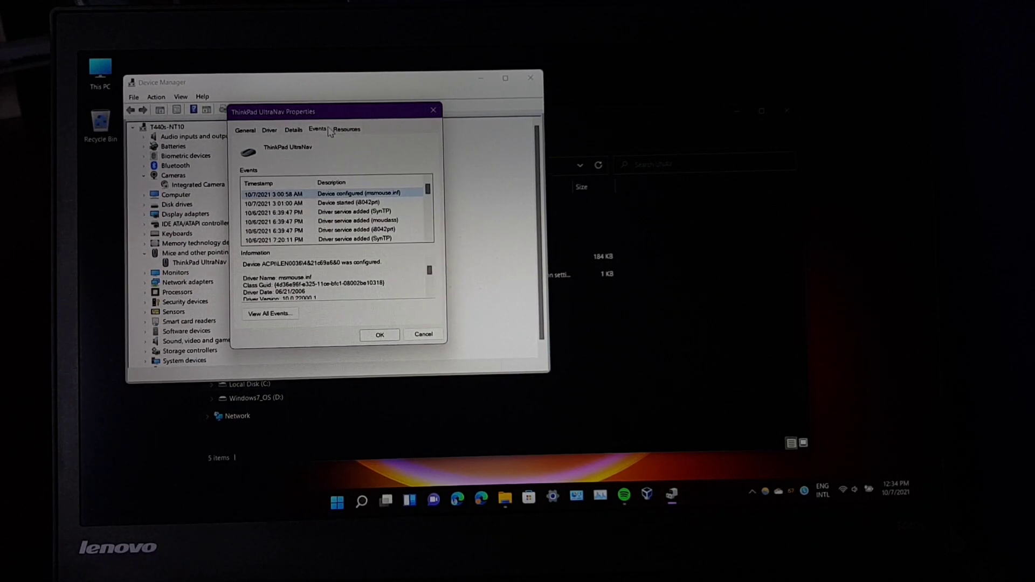
{"action": "left_click", "coordinate": [345, 133]}
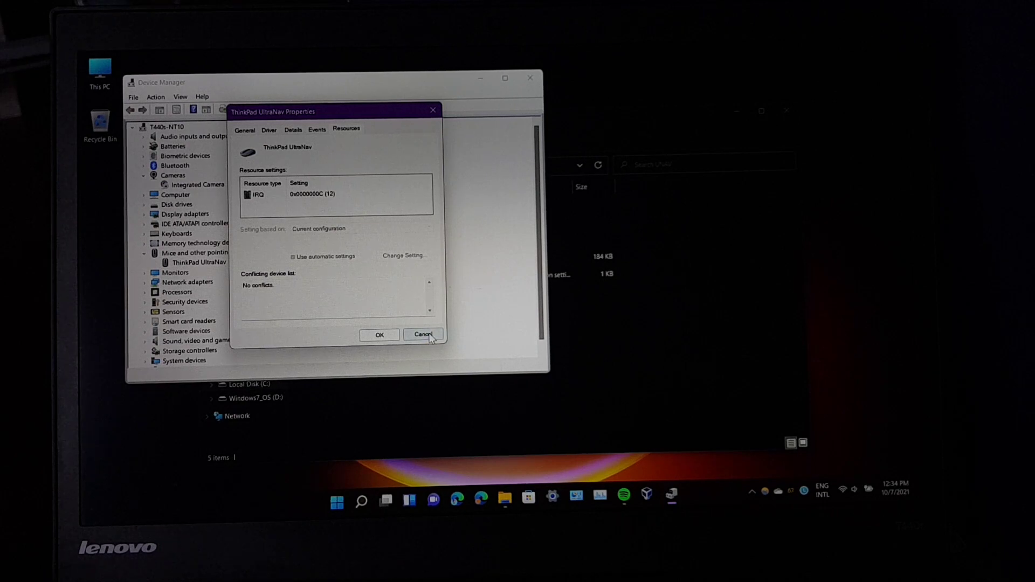
{"action": "left_click", "coordinate": [529, 78]}
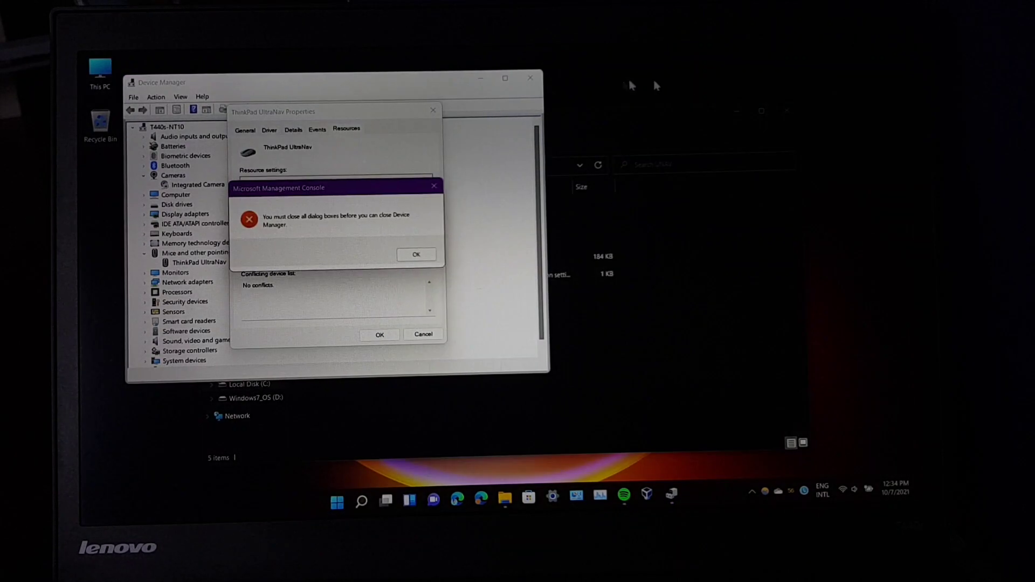
- Close the UltraNav properties and Device Manager
{"action": "left_click", "coordinate": [417, 254]}
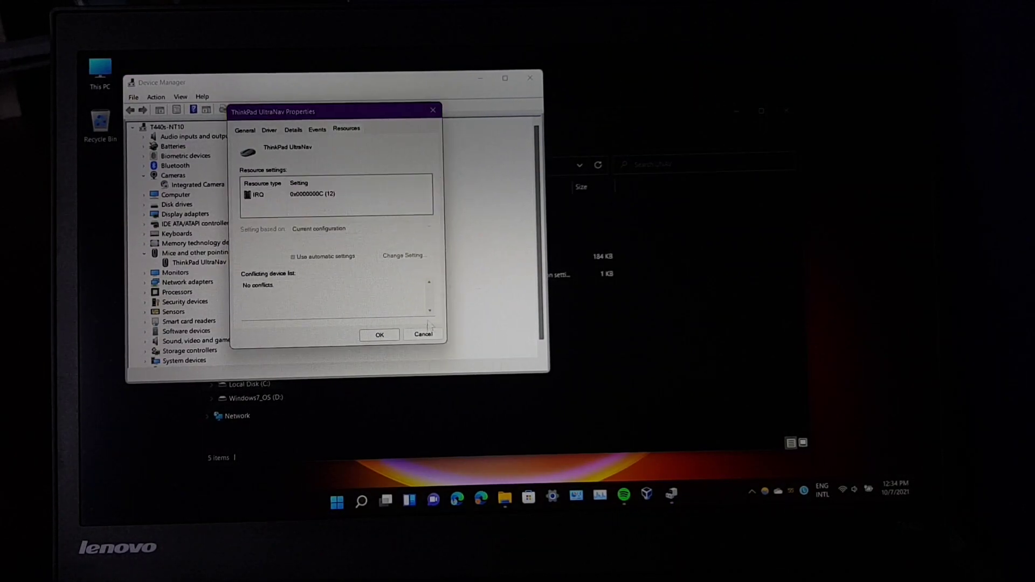
{"action": "left_click", "coordinate": [423, 334]}
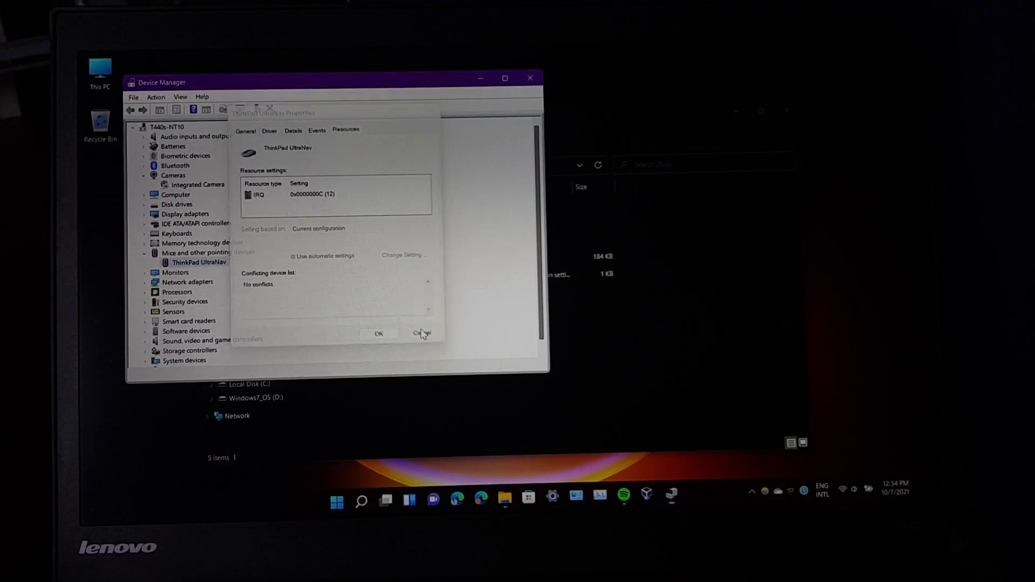
{"action": "left_click", "coordinate": [530, 77]}
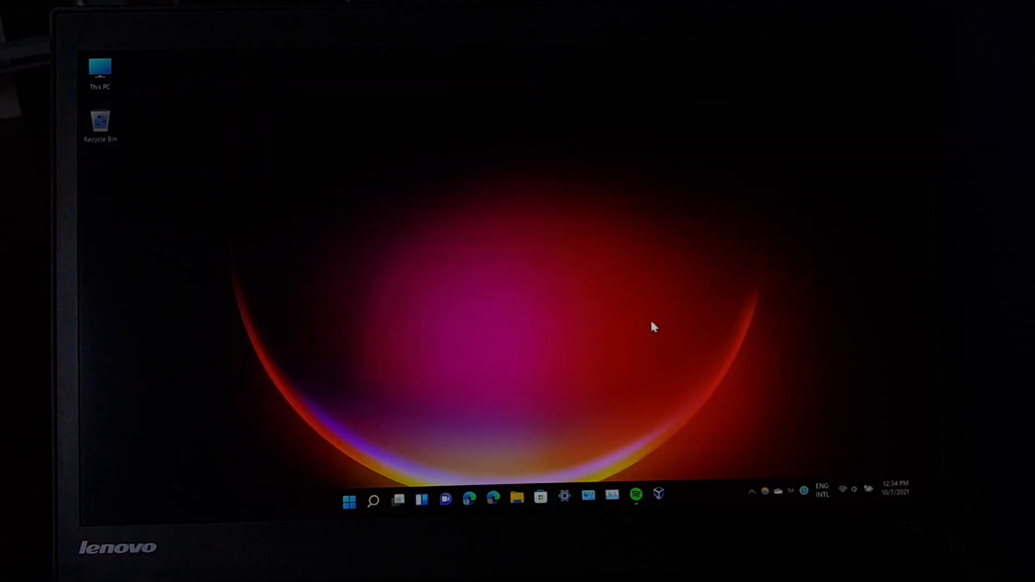
- Open the TouchPad's ThinkPad Advanced Settings from Control Panel and view the Tap and Drag options
{"action": "left_click", "coordinate": [587, 495]}
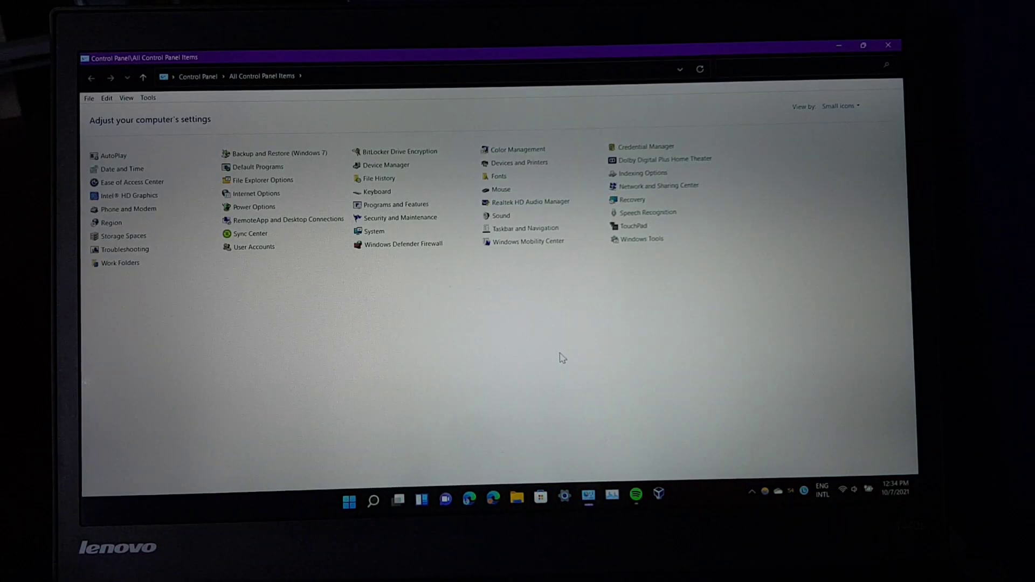
{"action": "left_click", "coordinate": [622, 229]}
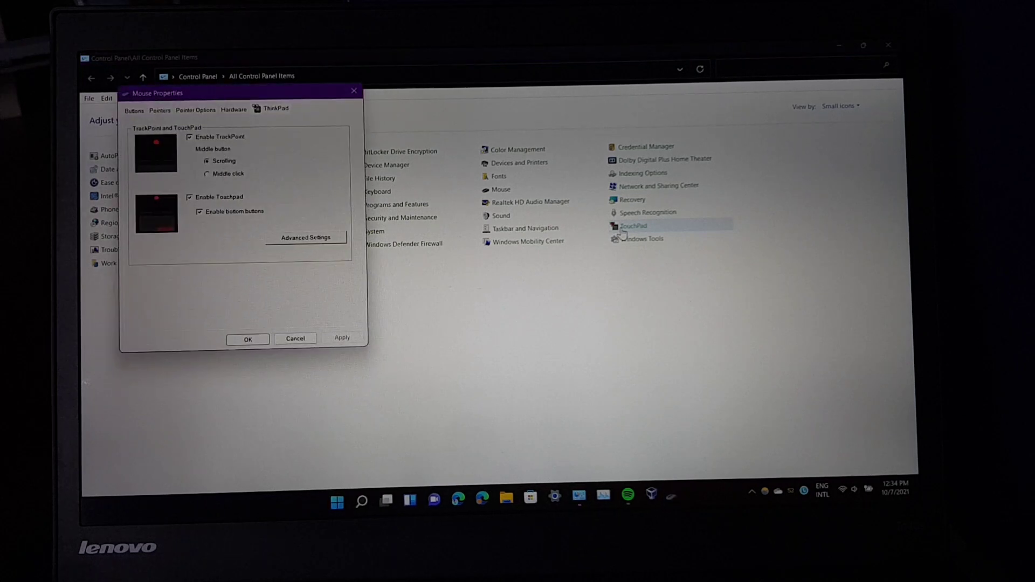
{"action": "left_click", "coordinate": [233, 109]}
{"action": "left_click", "coordinate": [271, 111]}
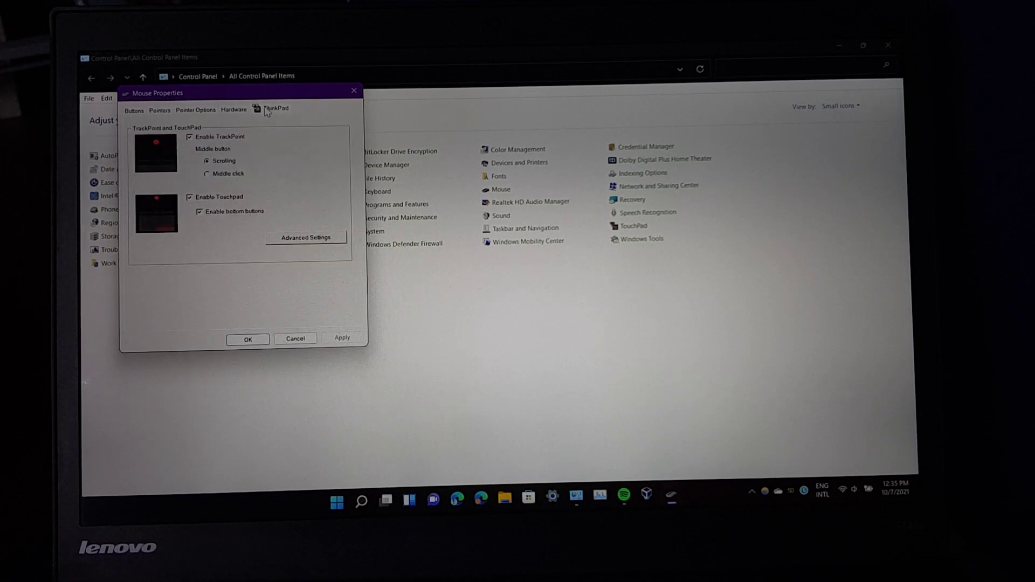
{"action": "left_click", "coordinate": [292, 241]}
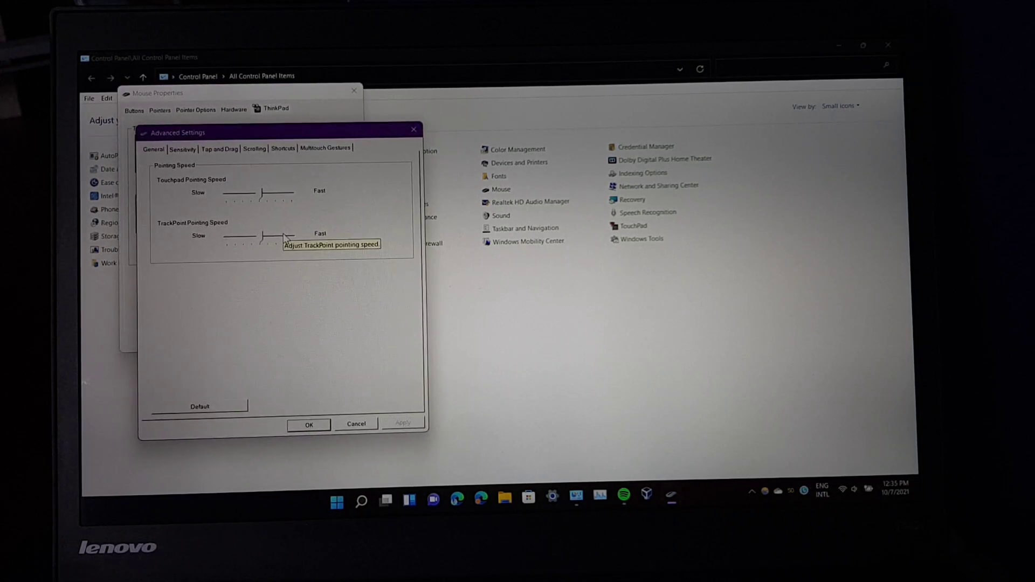
{"action": "left_click", "coordinate": [183, 150]}
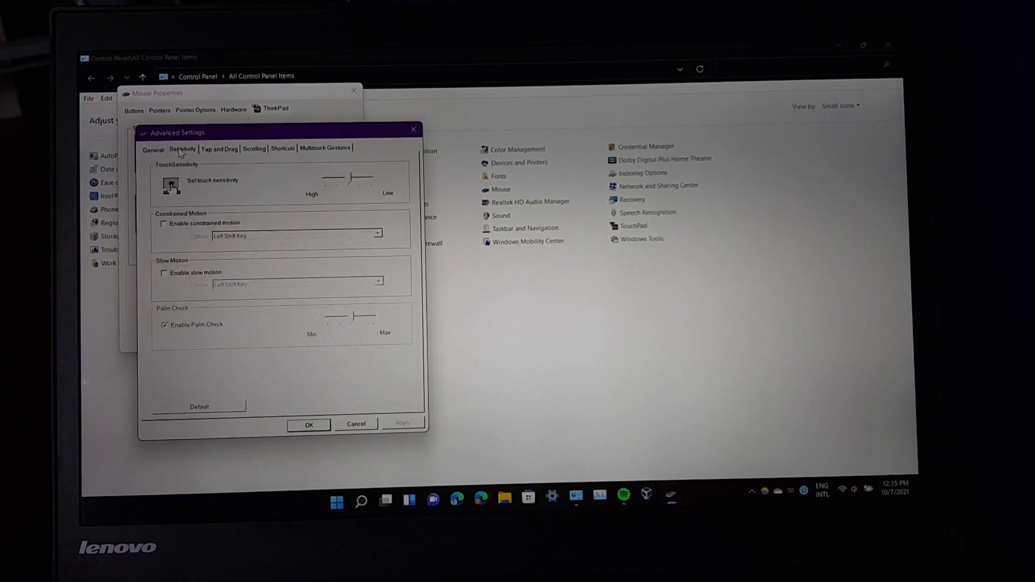
{"action": "left_click", "coordinate": [208, 151]}
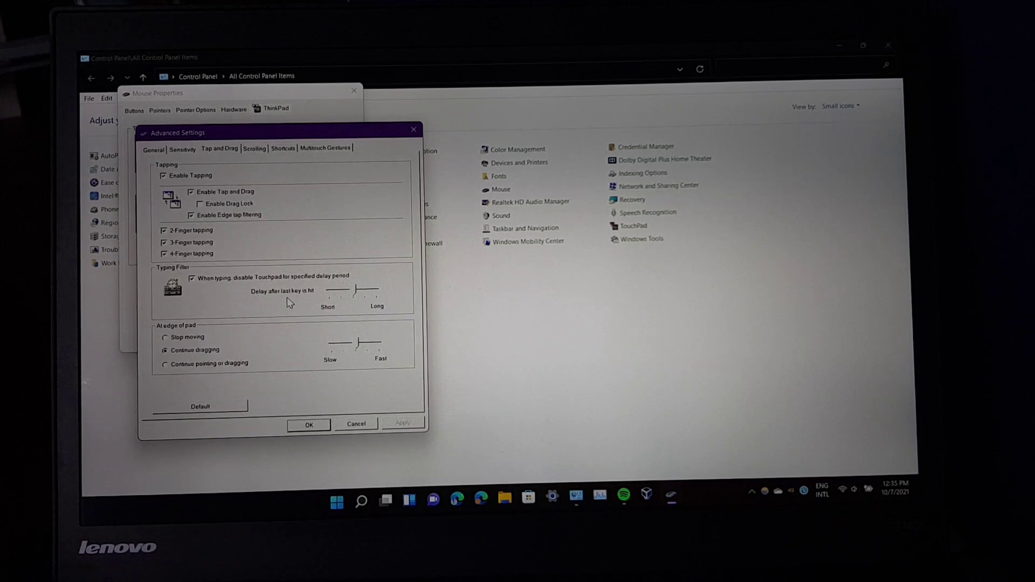
{"action": "left_click", "coordinate": [501, 498]}
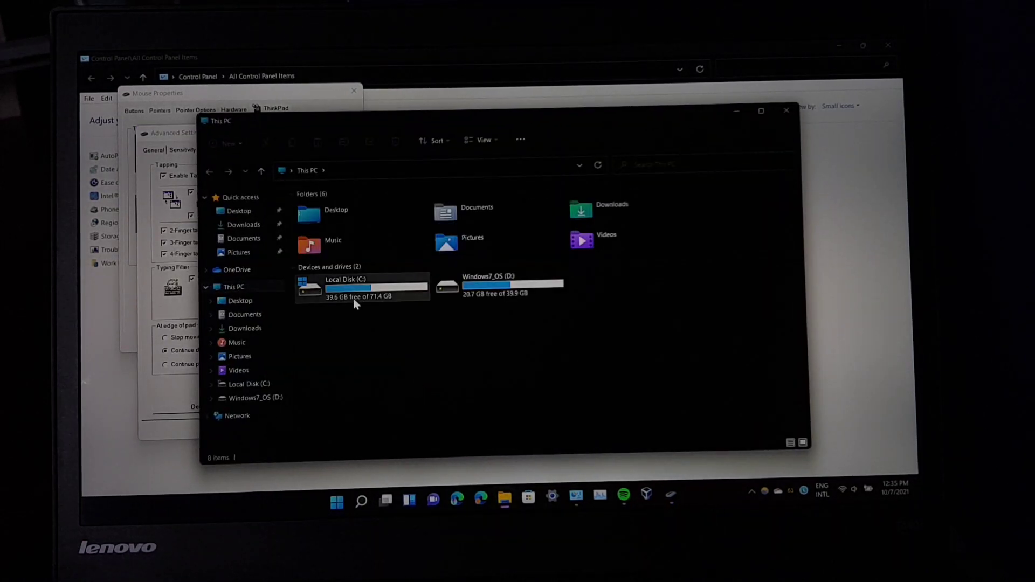
- Browse to the Windows folder on Local Disk (C:)
{"action": "left_click", "coordinate": [353, 297]}
{"action": "double_click", "coordinate": [353, 298]}
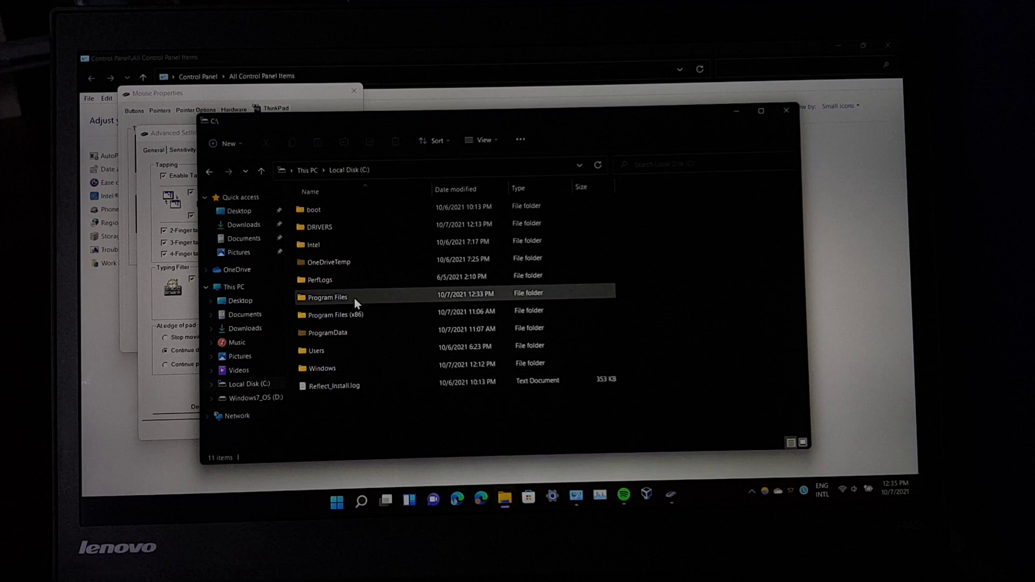
{"action": "left_click", "coordinate": [326, 362]}
{"action": "double_click", "coordinate": [325, 359]}
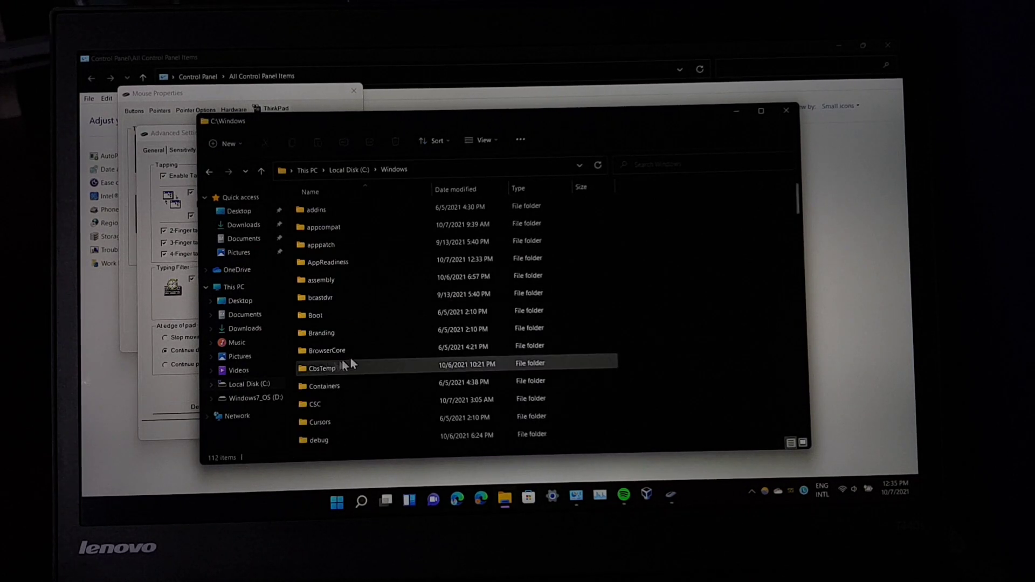
{"action": "scroll", "coordinate": [395, 348], "scroll_direction": "down", "scroll_amount": 3}
{"action": "scroll", "coordinate": [397, 360], "scroll_direction": "down", "scroll_amount": 3}
{"action": "scroll", "coordinate": [397, 358], "scroll_direction": "up", "scroll_amount": 5}
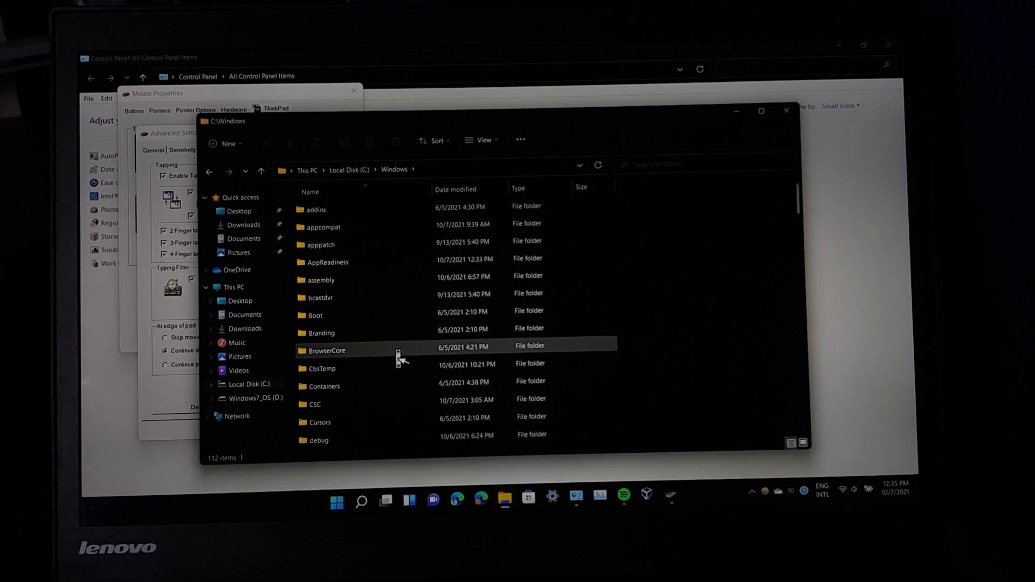
{"action": "scroll", "coordinate": [397, 356], "scroll_direction": "up", "scroll_amount": 5}
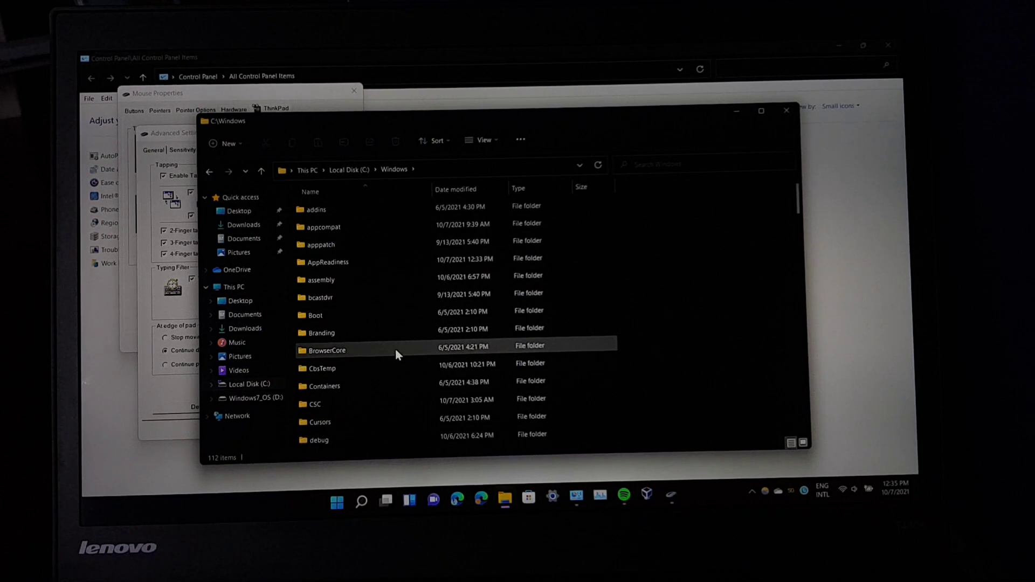
{"action": "scroll", "coordinate": [396, 349], "scroll_direction": "down", "scroll_amount": 1}
{"action": "scroll", "coordinate": [395, 348], "scroll_direction": "down", "scroll_amount": 1}
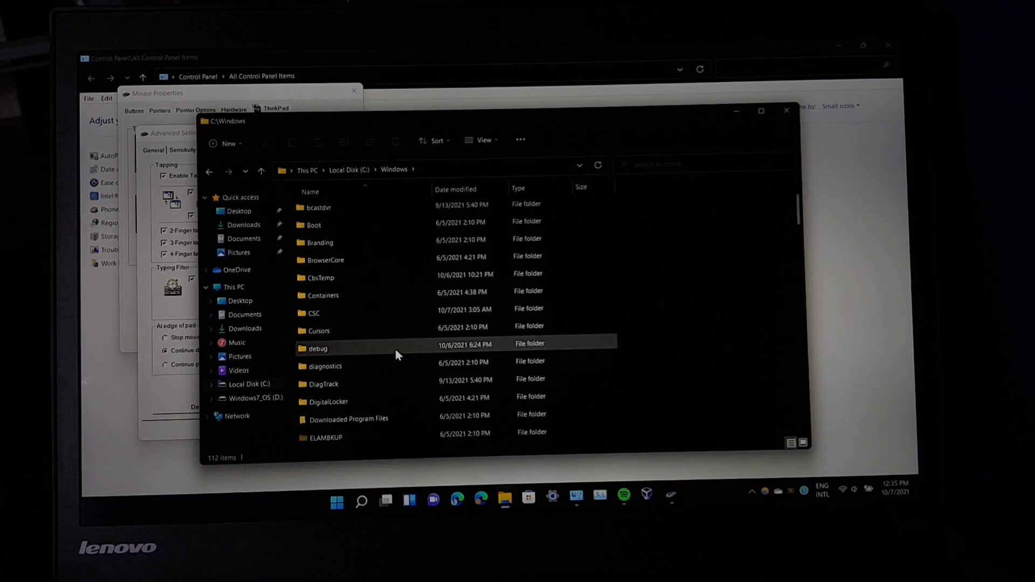
{"action": "scroll", "coordinate": [395, 348], "scroll_direction": "down", "scroll_amount": 2}
{"action": "scroll", "coordinate": [395, 349], "scroll_direction": "up", "scroll_amount": 1}
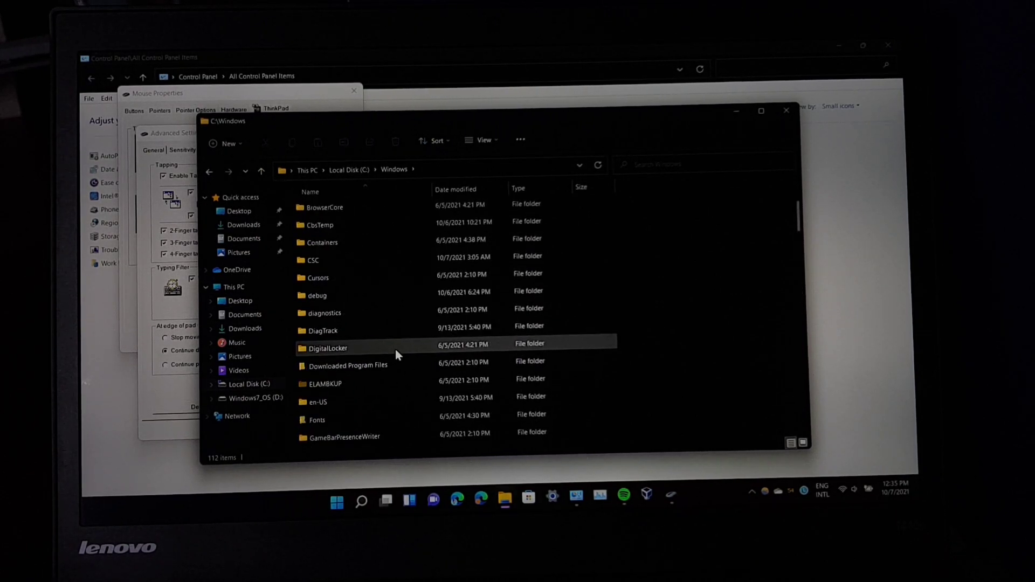
- Check the touchpad Scrolling options, then close Advanced Settings and Mouse Properties
{"action": "left_click", "coordinate": [171, 299]}
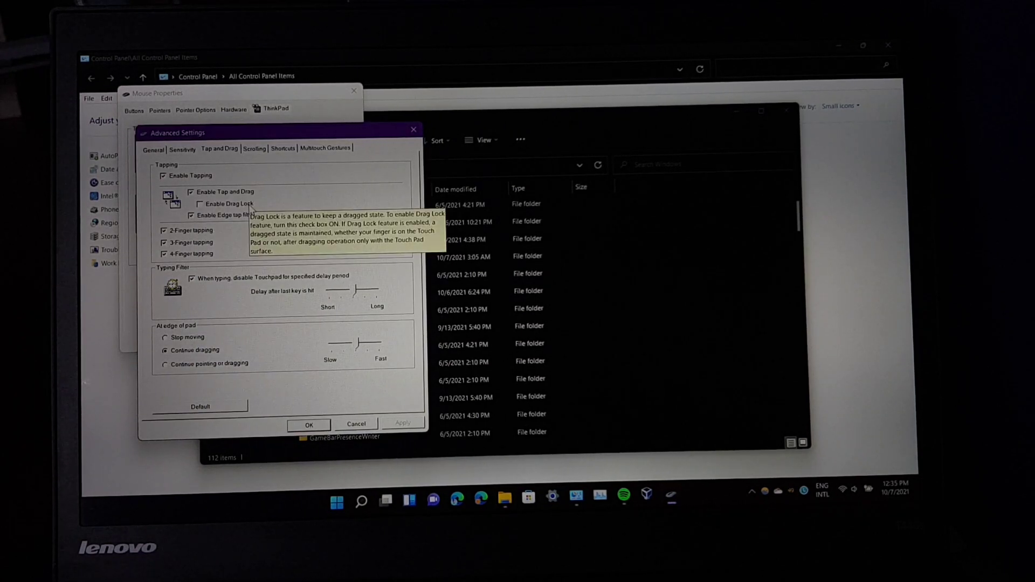
{"action": "left_click", "coordinate": [255, 150]}
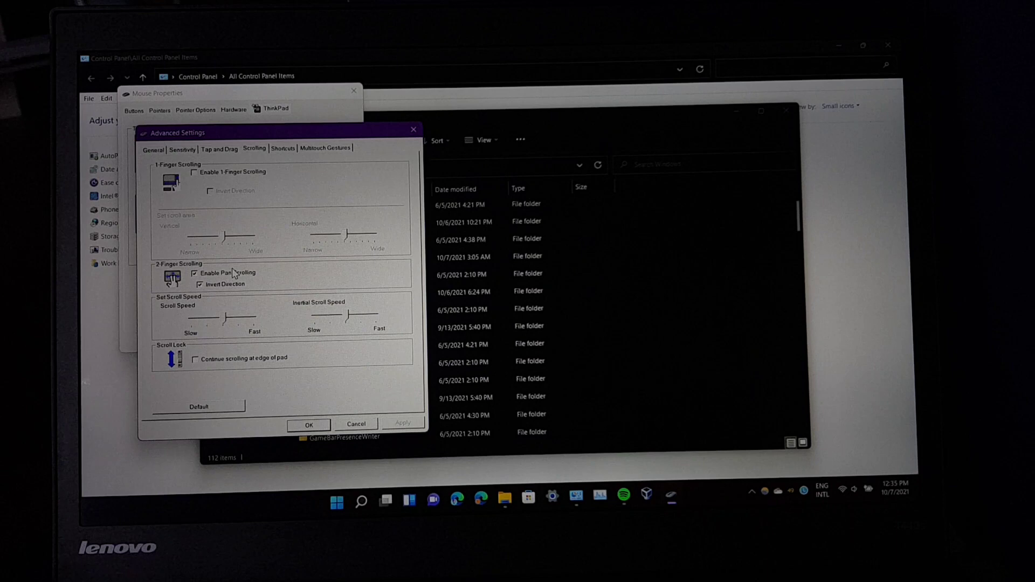
{"action": "left_click", "coordinate": [305, 425]}
{"action": "left_click", "coordinate": [247, 339]}
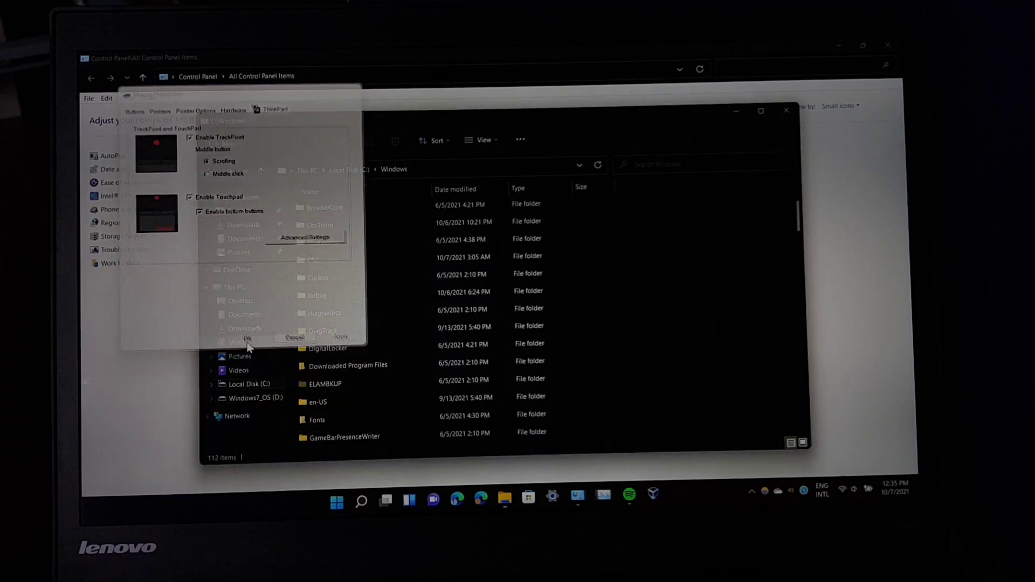
- Close Control Panel and the remaining windows to clear the desktop
{"action": "left_click", "coordinate": [889, 46]}
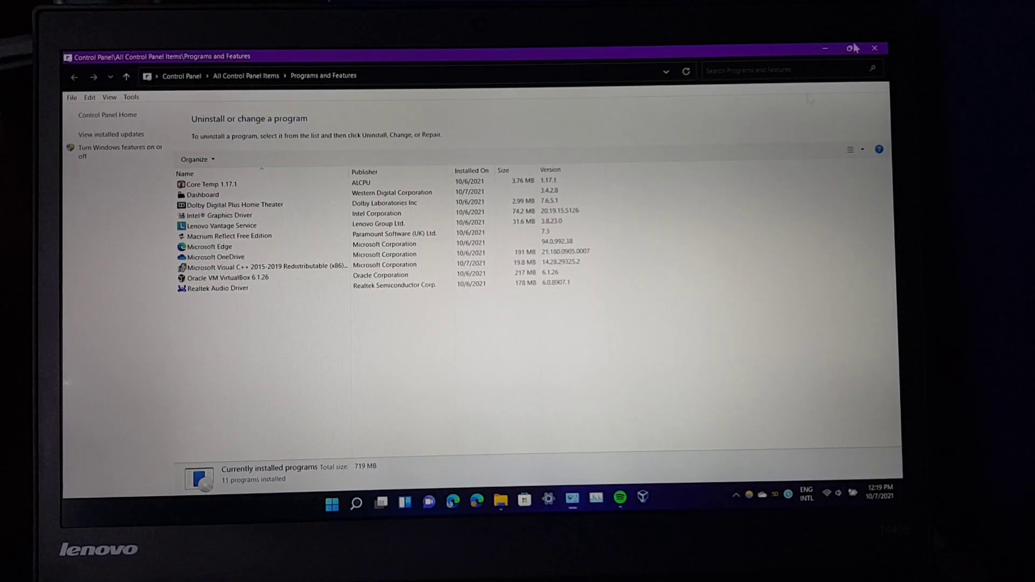
{"action": "left_click", "coordinate": [873, 48]}
- Restart from the Start menu's power options into recovery options
{"action": "left_click", "coordinate": [331, 500]}
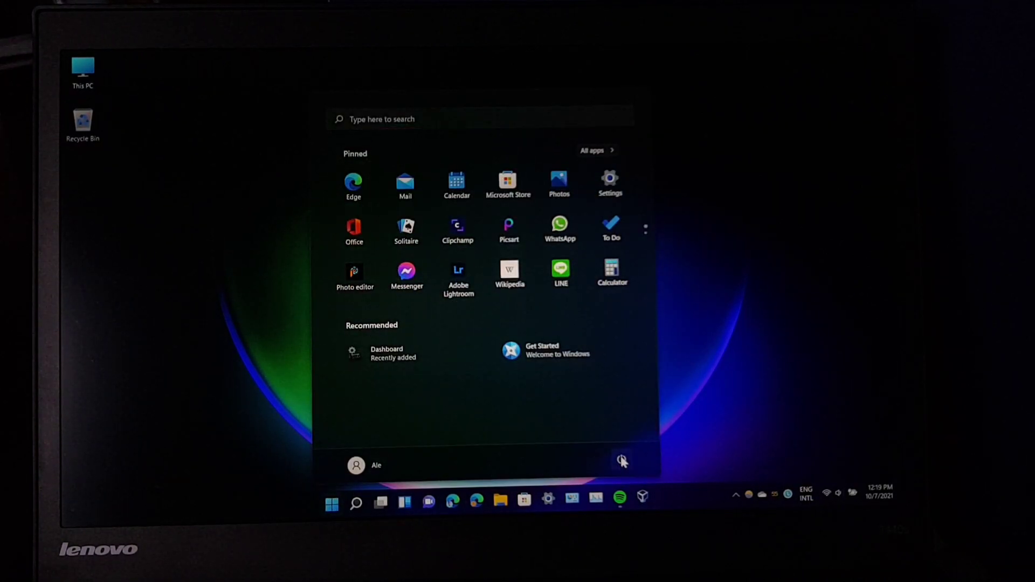
{"action": "left_click", "coordinate": [620, 463]}
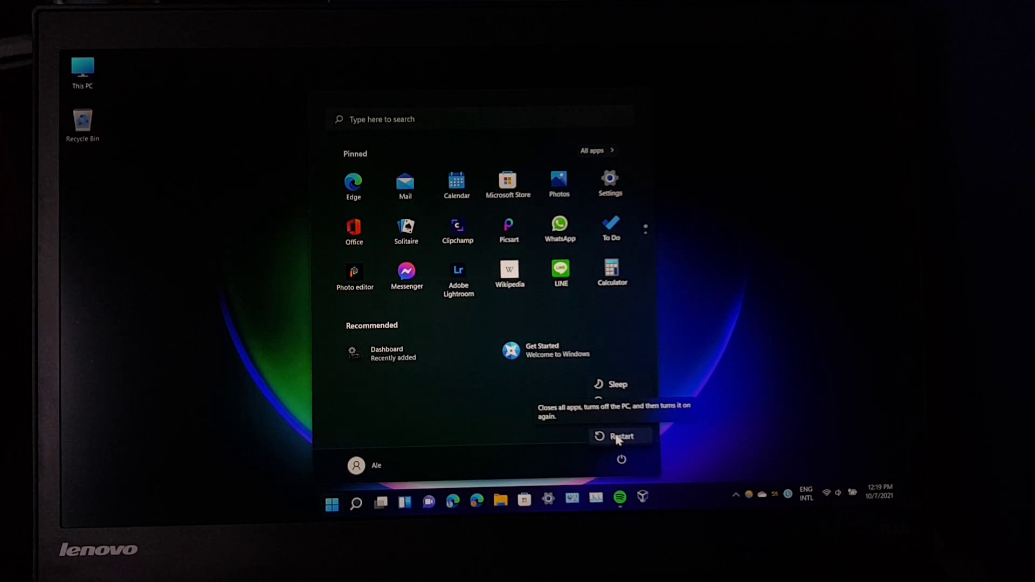
{"action": "left_click", "coordinate": [617, 437]}
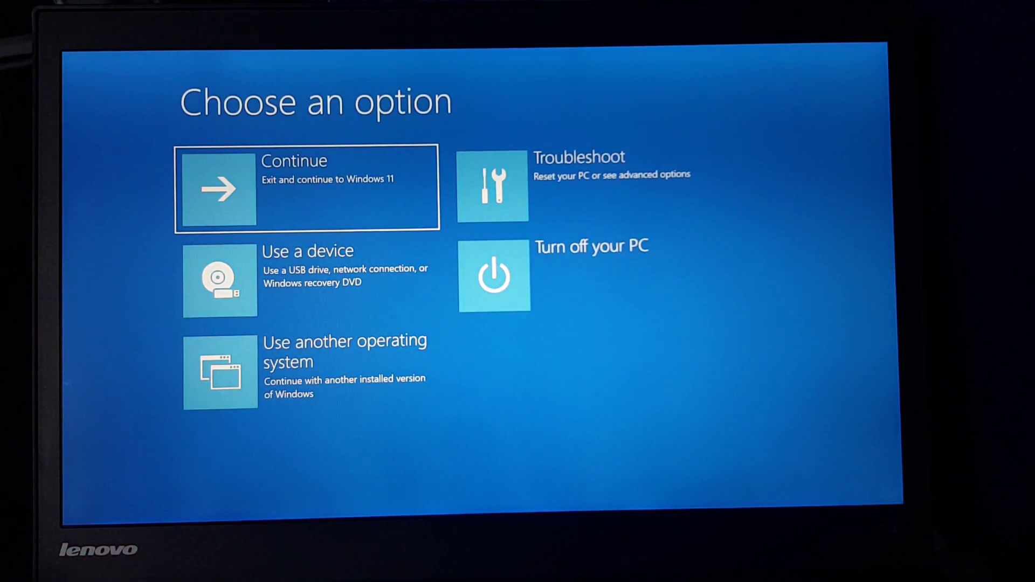
- Choose Troubleshoot > Advanced options > Startup Settings and restart
{"action": "left_click", "coordinate": [547, 170]}
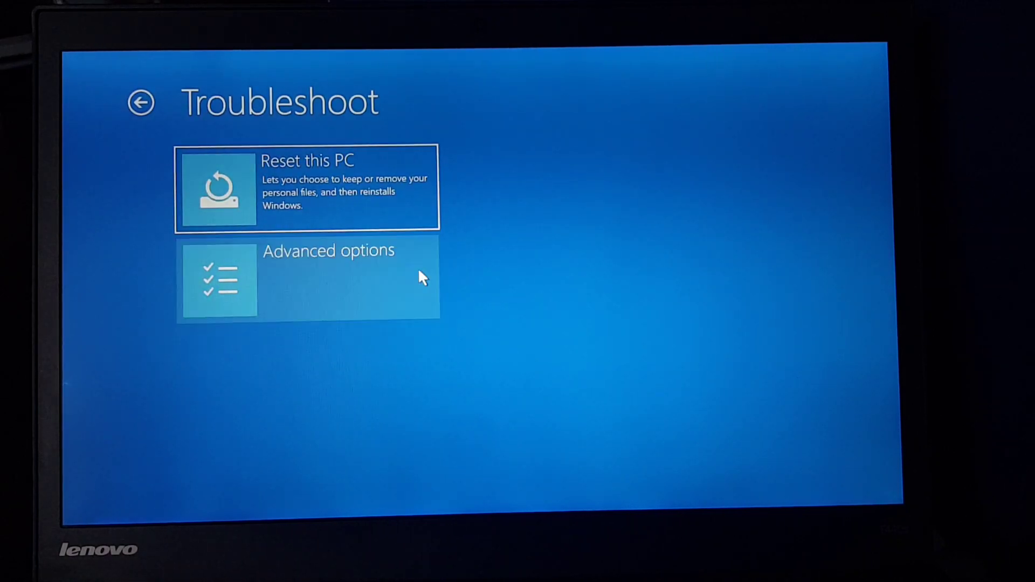
{"action": "left_click", "coordinate": [420, 276]}
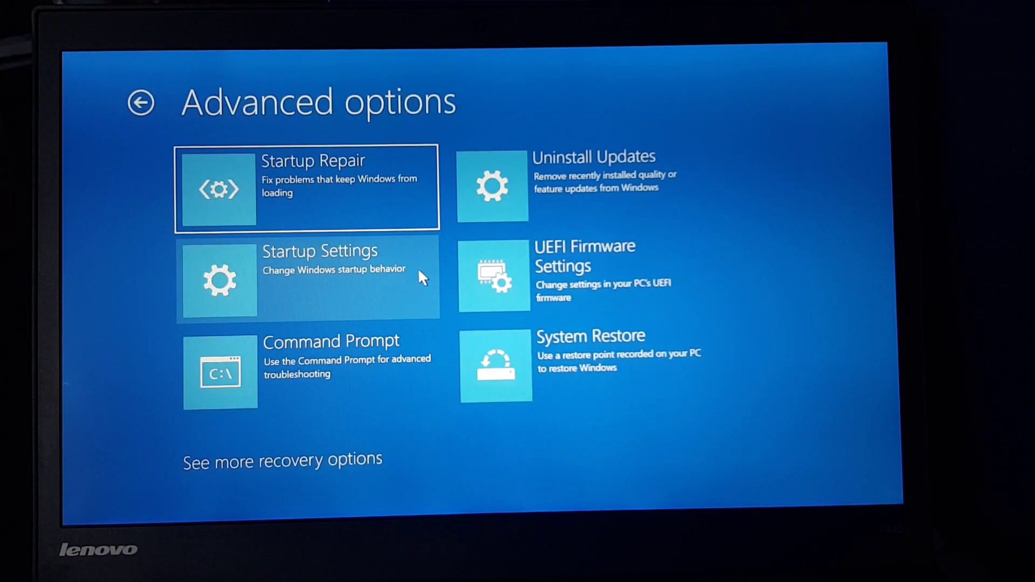
{"action": "left_click", "coordinate": [378, 291]}
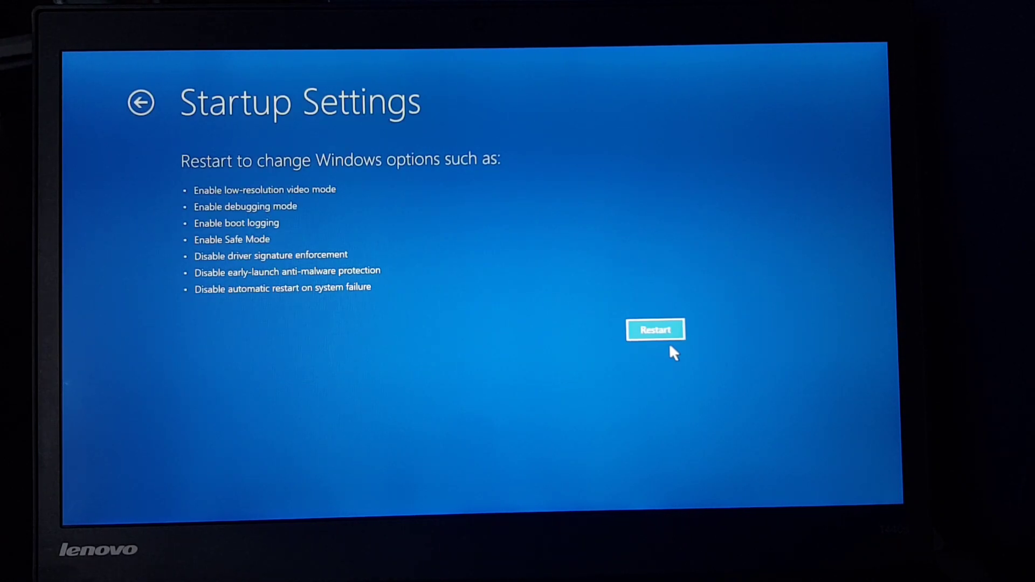
{"action": "left_click", "coordinate": [671, 333]}
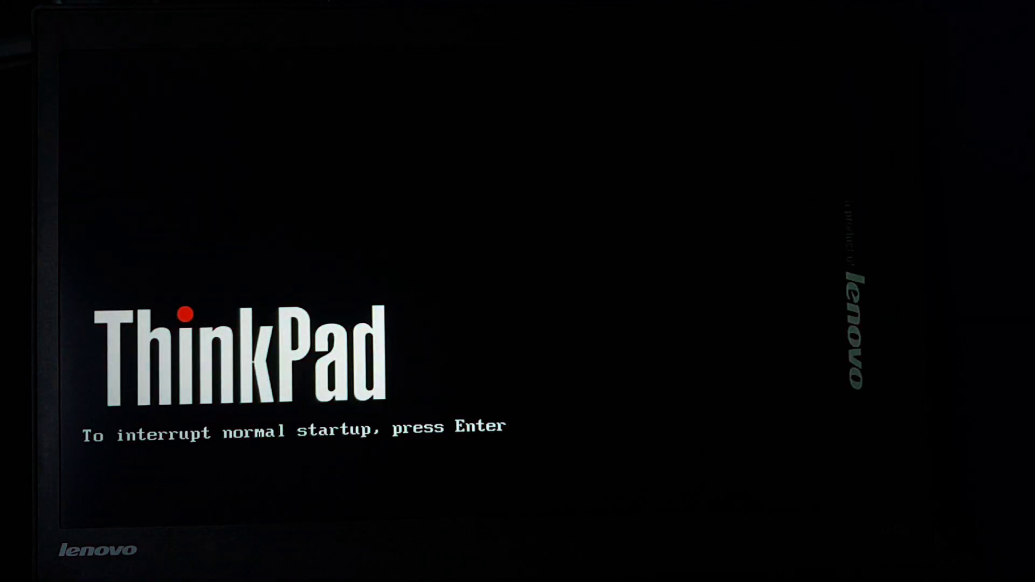
- Boot Windows with Disable Driver Signature Enforcement selected from the boot options
{"action": "key", "text": "Down"}
{"action": "key", "text": "Down"}
{"action": "key", "text": "Down"}
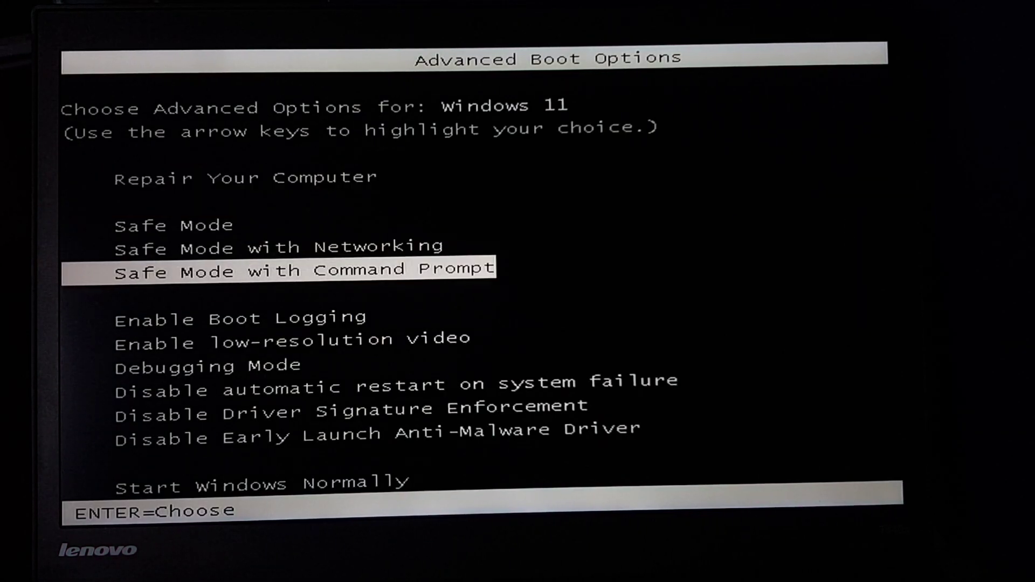
{"action": "key", "text": "Down"}
{"action": "key", "text": "Down"}
{"action": "key", "text": "Down"}
{"action": "key", "text": "Down"}
{"action": "key", "text": "Down"}
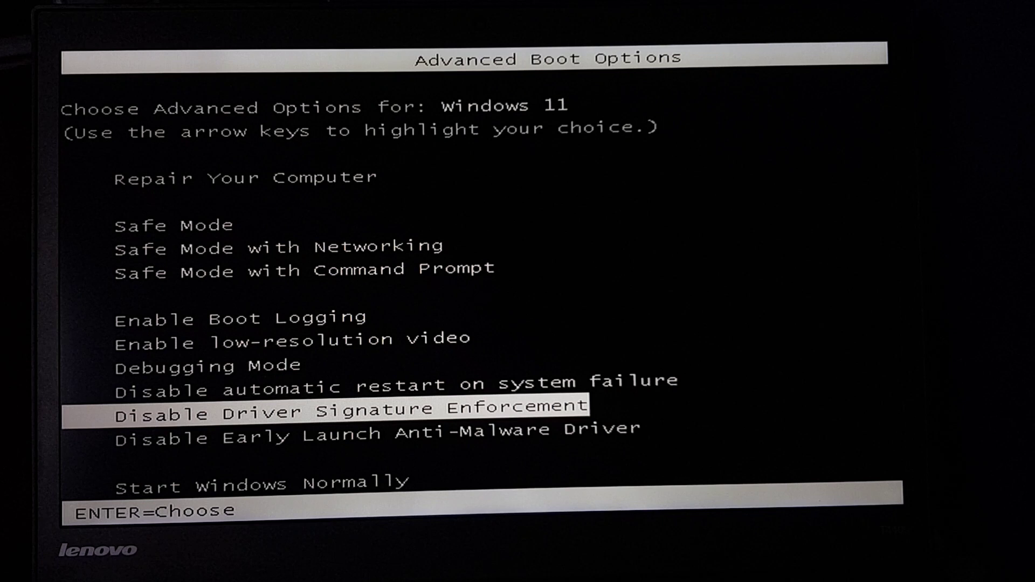
{"action": "key", "text": "Return"}
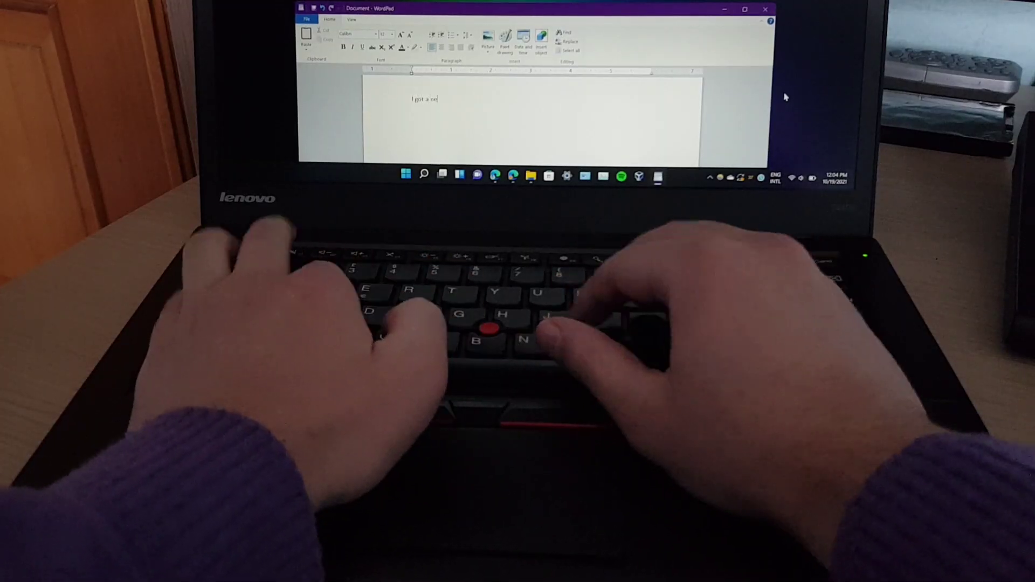
{"action": "type", "text": "w life o"}
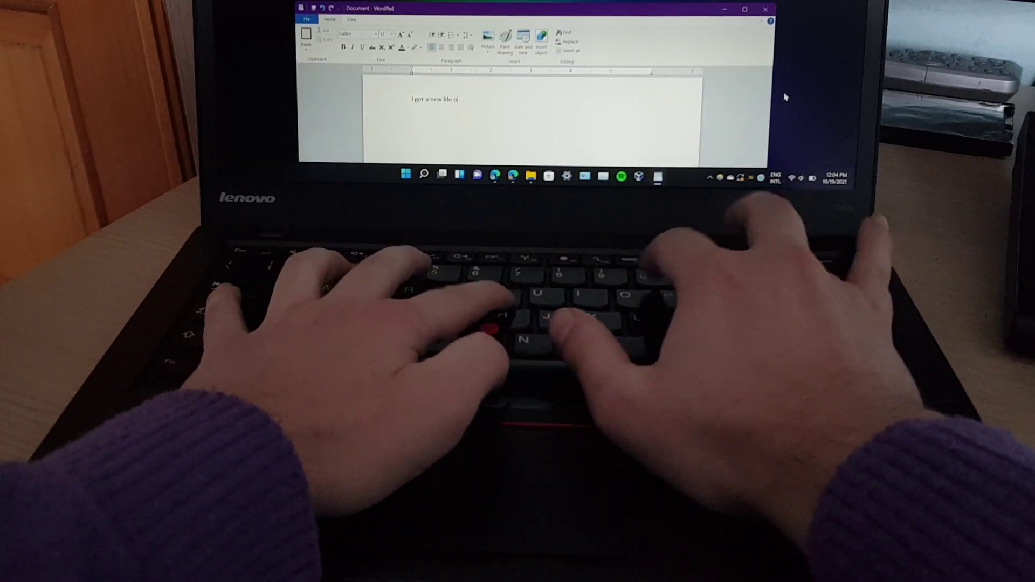
{"action": "type", "text": "u would hardly c"}
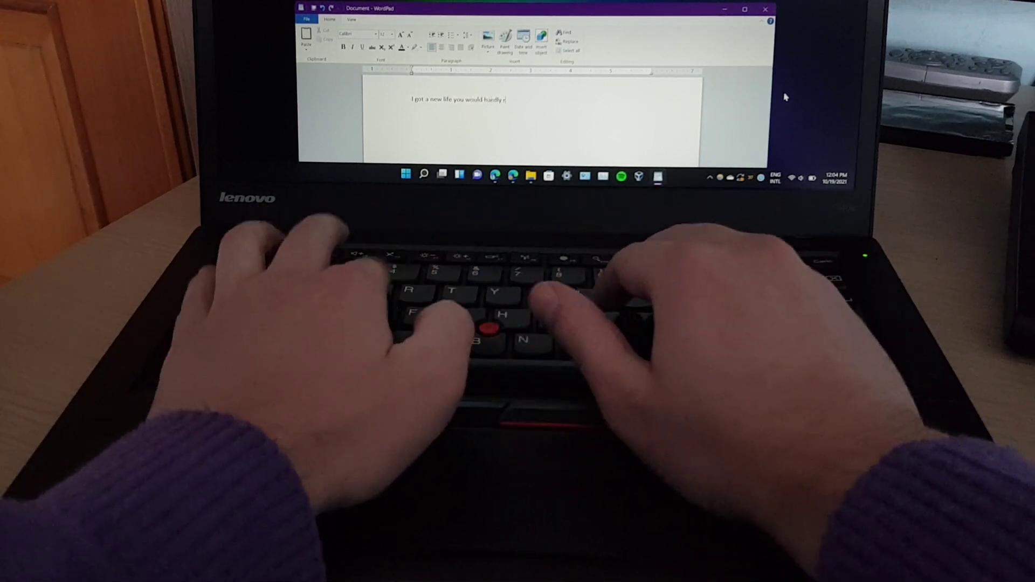
{"action": "type", "text": "ecognize me "}
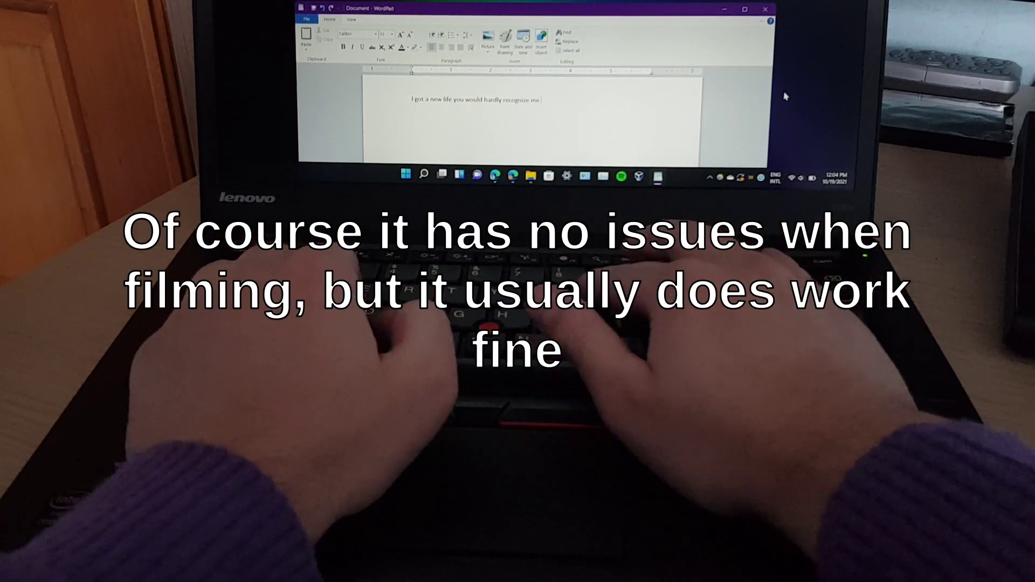
{"action": "type", "text": "i'm so glad h"}
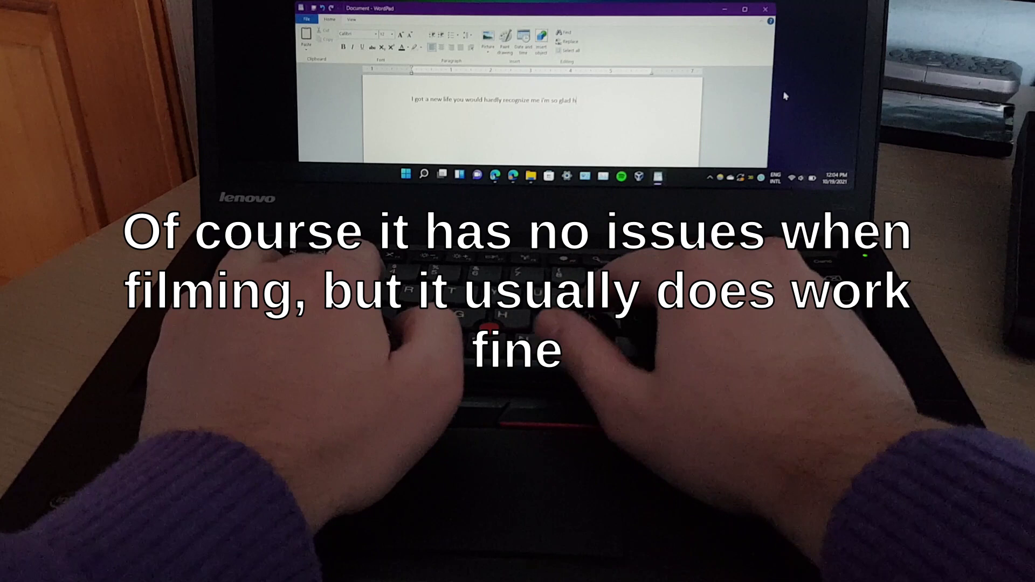
{"action": "type", "text": "ow could a p"}
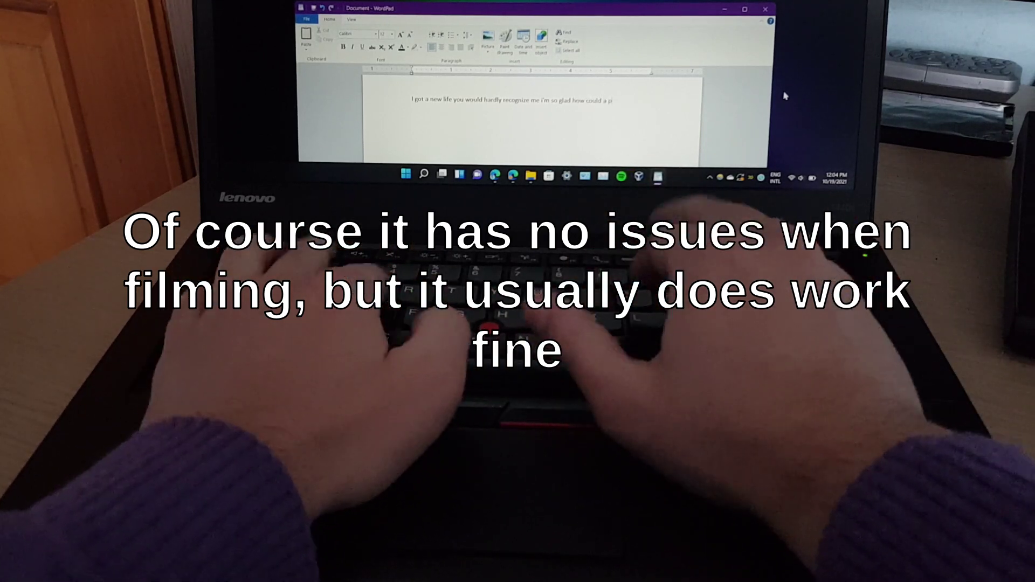
{"action": "type", "text": "erson like me ca"}
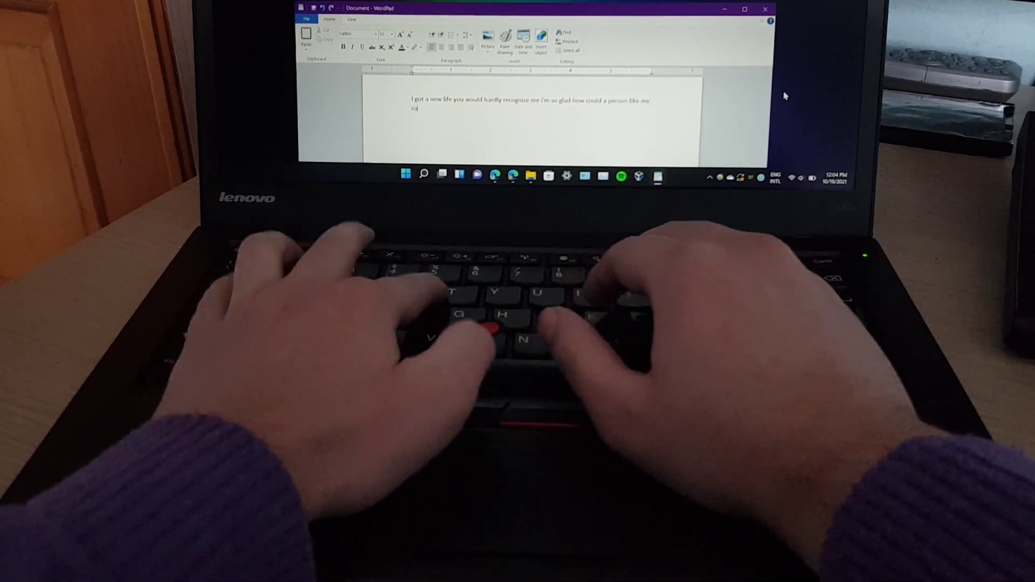
{"action": "type", "text": "re for you"}
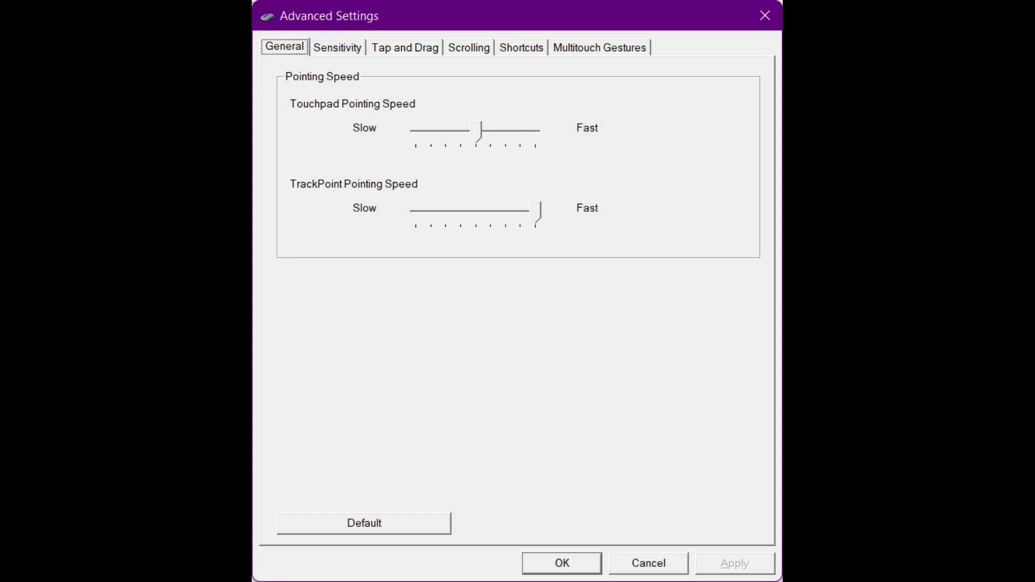
- Review the Scrolling, Tap and Drag, Shortcuts and Multitouch Gestures tabs of the touchpad settings
{"action": "key", "text": "ctrl+Tab"}
{"action": "key", "text": "ctrl+Tab"}
{"action": "key", "text": "ctrl+Tab"}
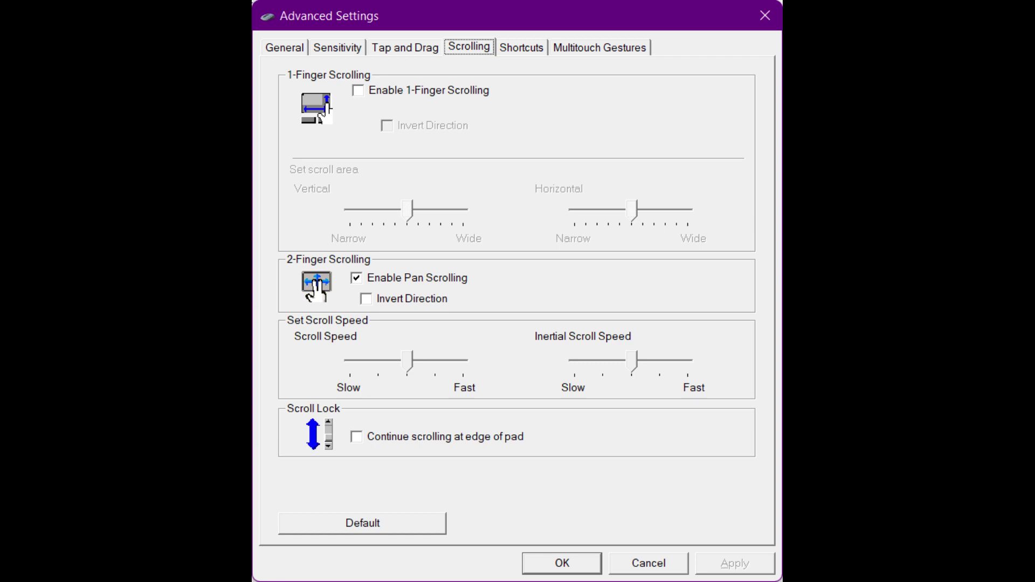
{"action": "key", "text": "Left"}
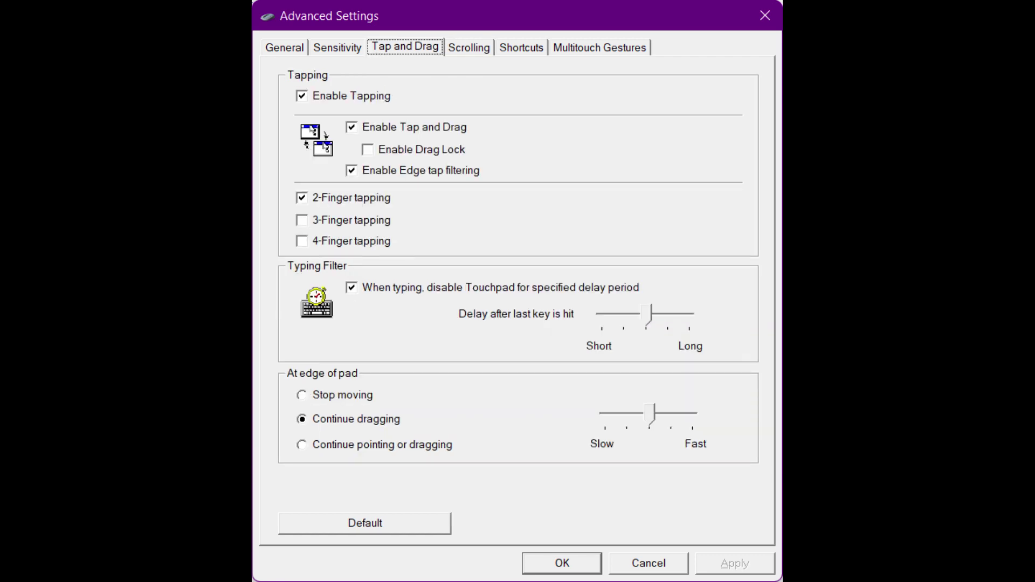
{"action": "key", "text": "Right"}
{"action": "key", "text": "Right"}
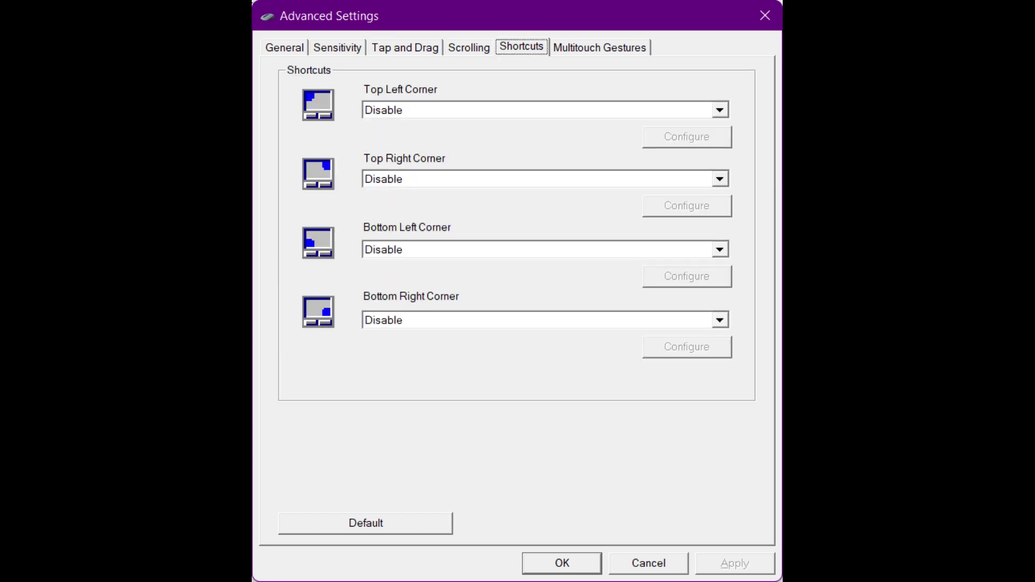
{"action": "key", "text": "Right"}
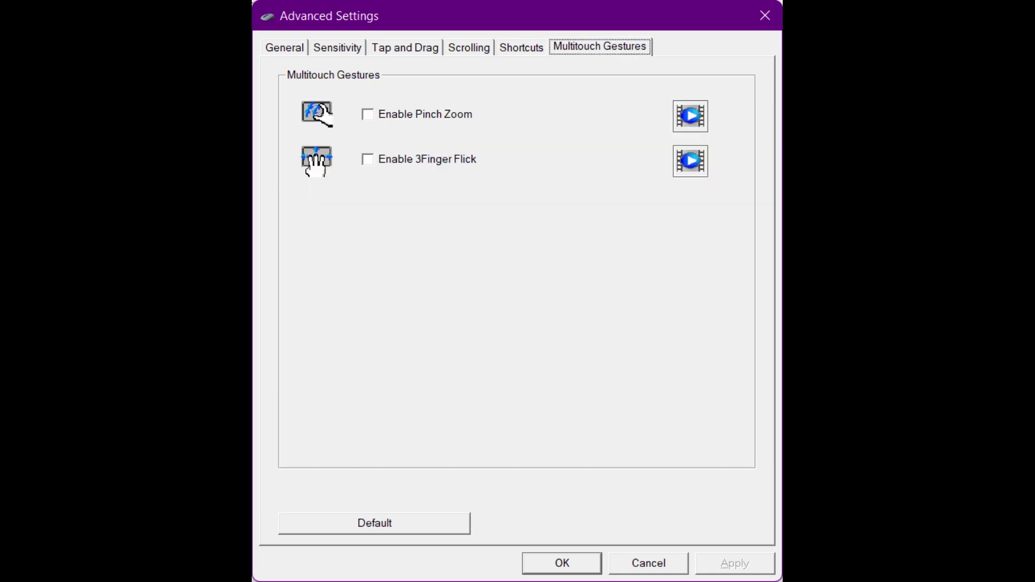